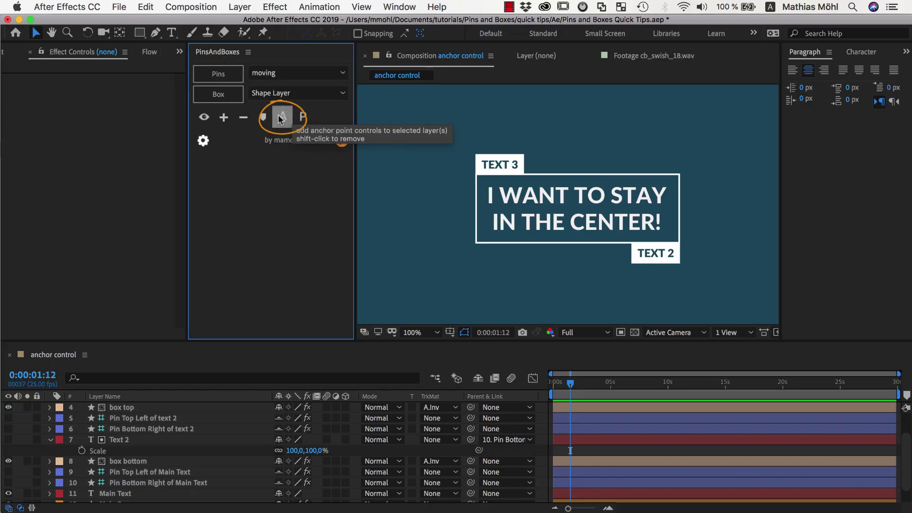
Show the pins in the composition and clear the selection of the main text
{"action": "left_click", "coordinate": [551, 201]}
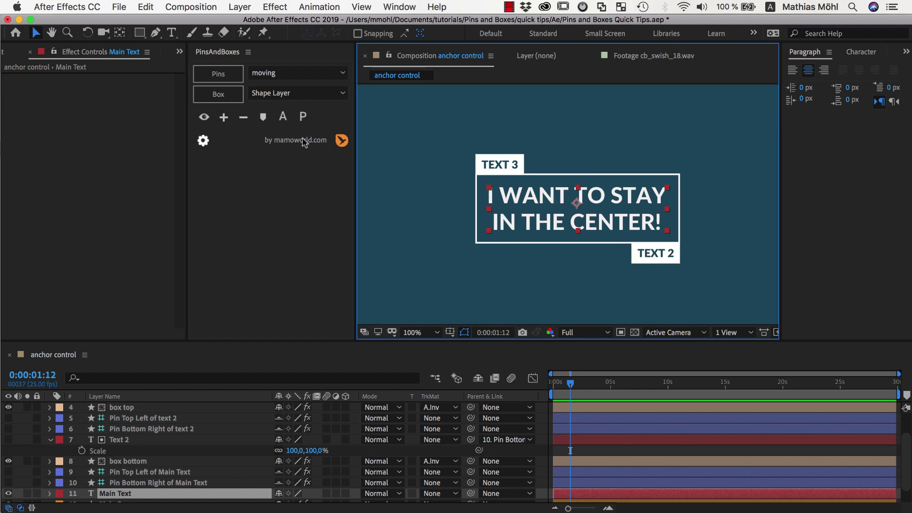
{"action": "left_click", "coordinate": [203, 117]}
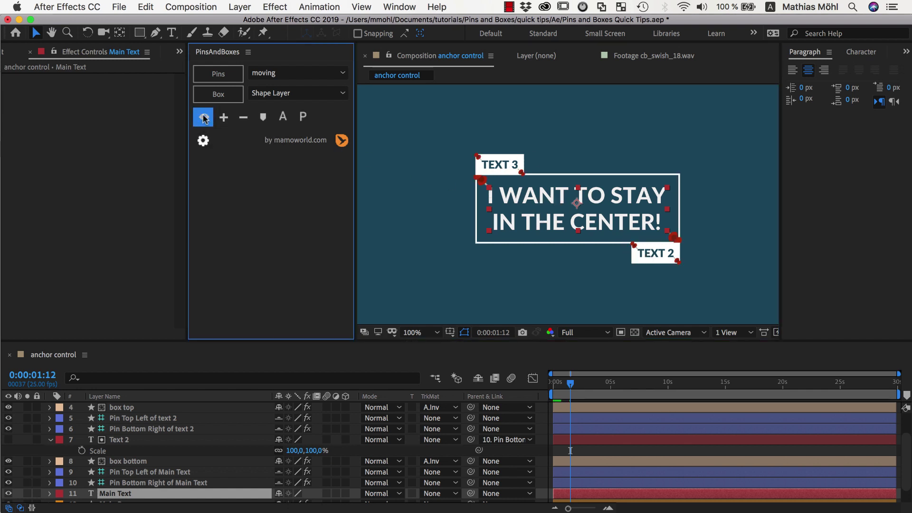
{"action": "left_click", "coordinate": [739, 208]}
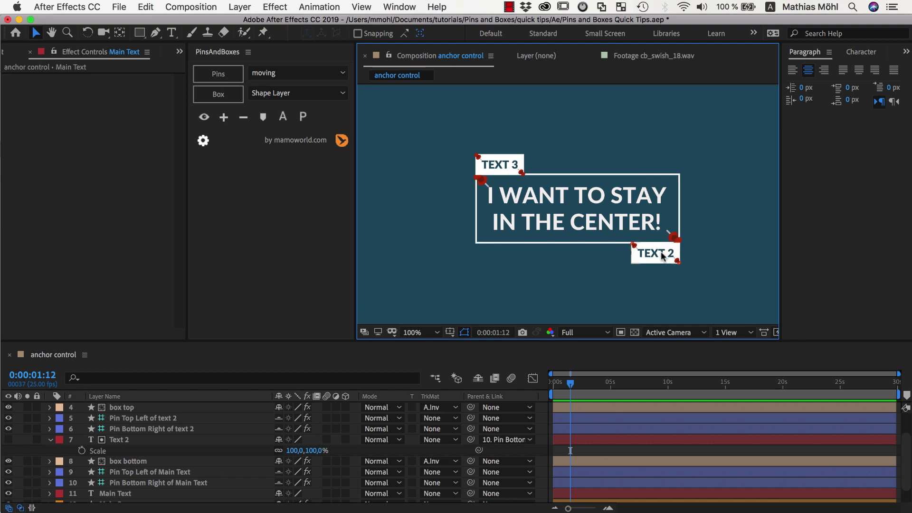
Try replacing the main text with TEST, and undo the replacement
{"action": "double_click", "coordinate": [615, 207]}
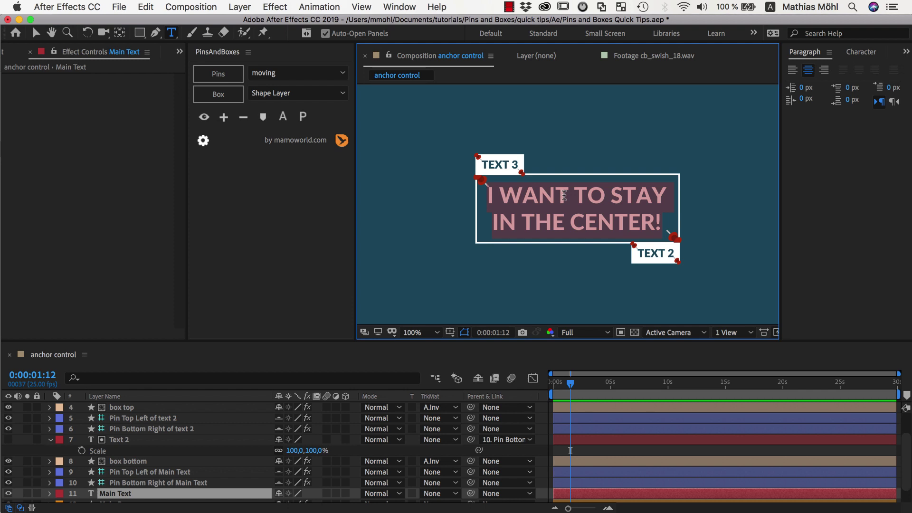
{"action": "type", "text": "TEST"}
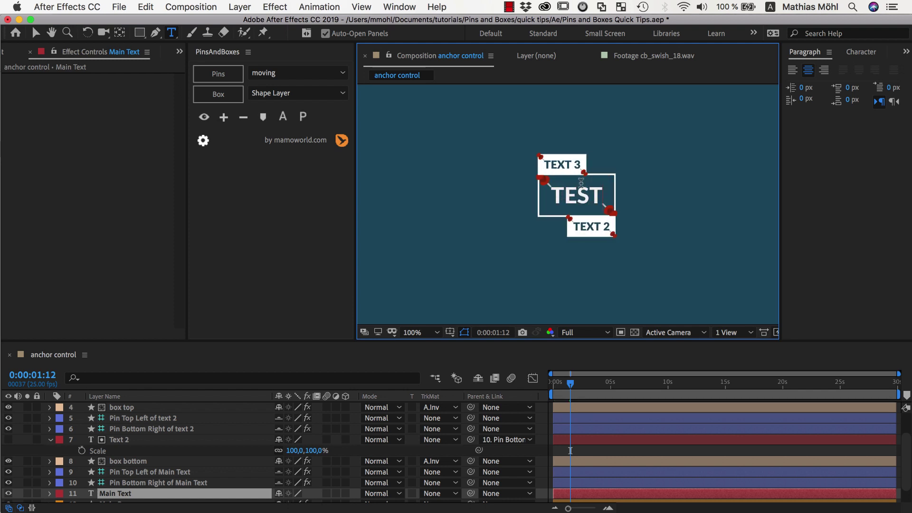
{"action": "key", "text": "super+z"}
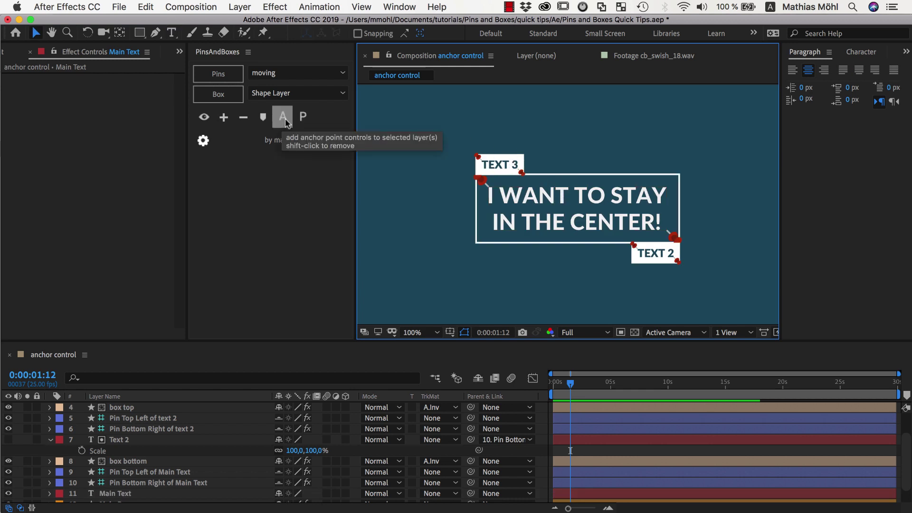
Try breaking the main text before STAY and inserting the lines ETRT, ERTE and ERTE, and undo these edits
{"action": "double_click", "coordinate": [538, 200]}
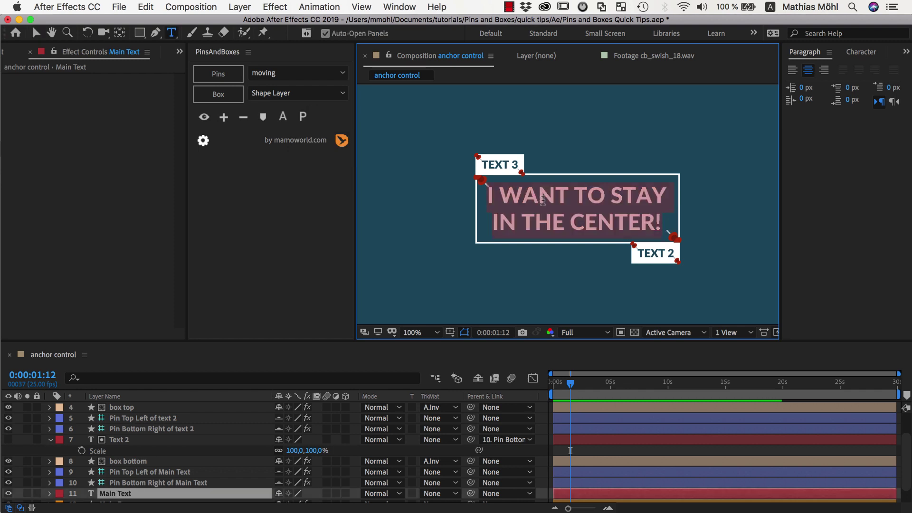
{"action": "left_click", "coordinate": [558, 195]}
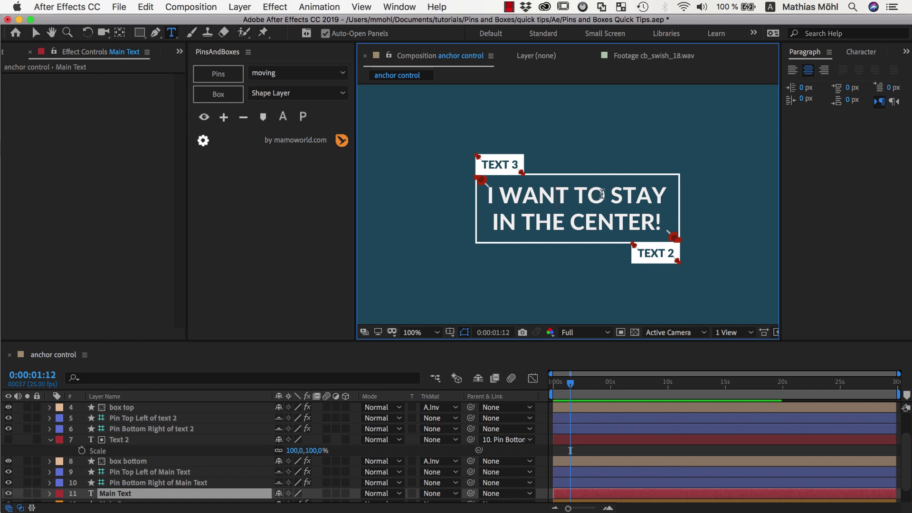
{"action": "key", "text": "Return"}
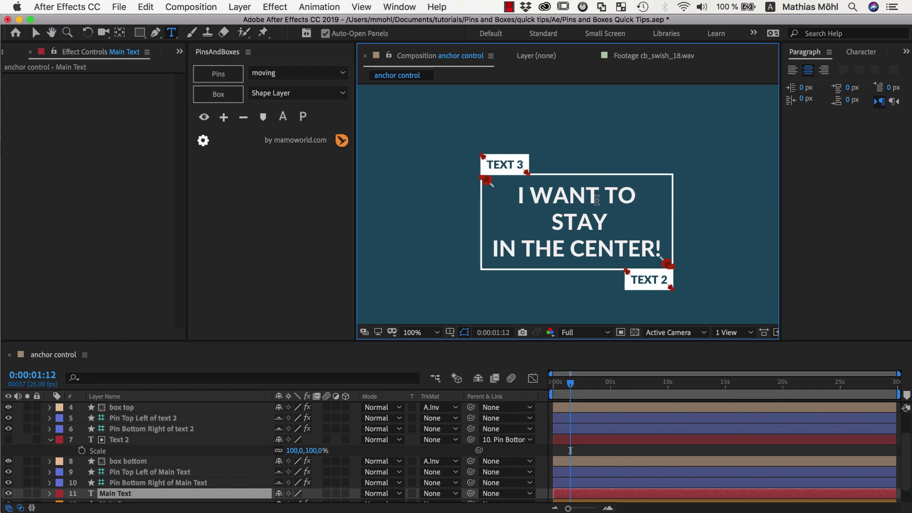
{"action": "type", "text": "ETRT"}
{"action": "key", "text": "Return"}
{"action": "type", "text": "ERTE"}
{"action": "key", "text": "Return"}
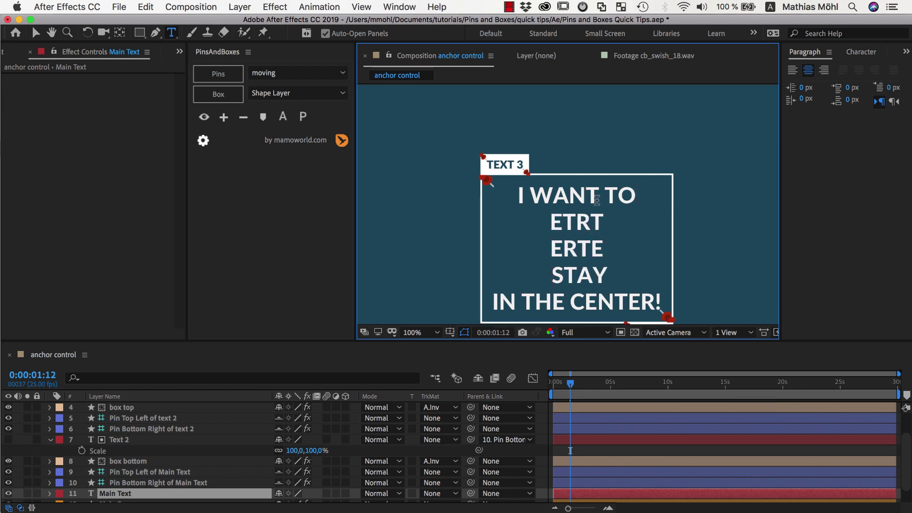
{"action": "type", "text": "ERTE"}
{"action": "key", "text": "Return"}
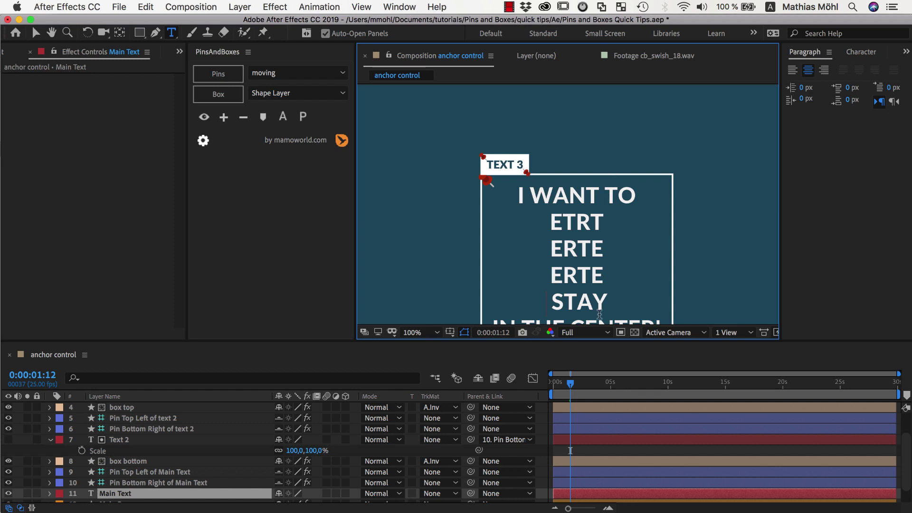
{"action": "scroll", "coordinate": [602, 185], "scroll_direction": "down", "scroll_amount": 2}
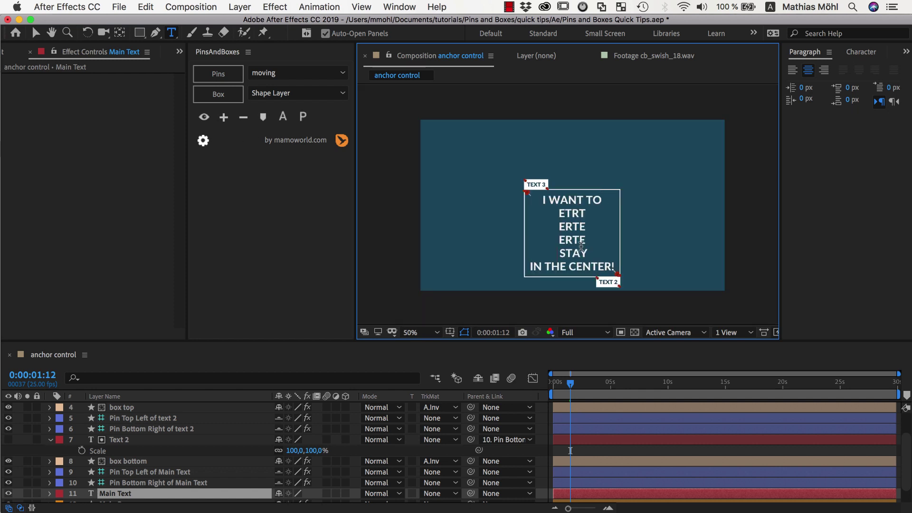
{"action": "key", "text": "super+z"}
{"action": "key", "text": "v"}
{"action": "scroll", "coordinate": [574, 212], "scroll_direction": "up", "scroll_amount": 2}
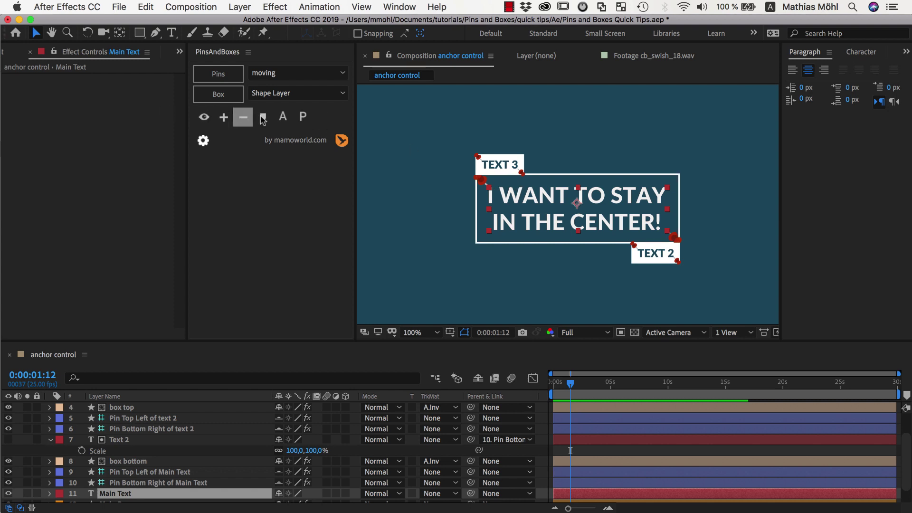
Add a line reading THIRD LINE at the end of the main text
{"action": "left_click", "coordinate": [282, 117]}
{"action": "key", "text": "Return"}
{"action": "type", "text": "THIRD LINE"}
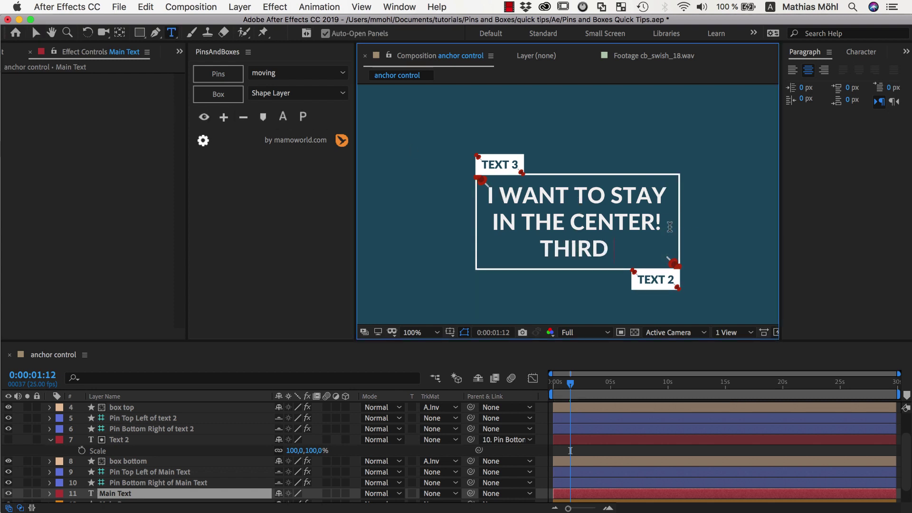
{"action": "left_click", "coordinate": [35, 32]}
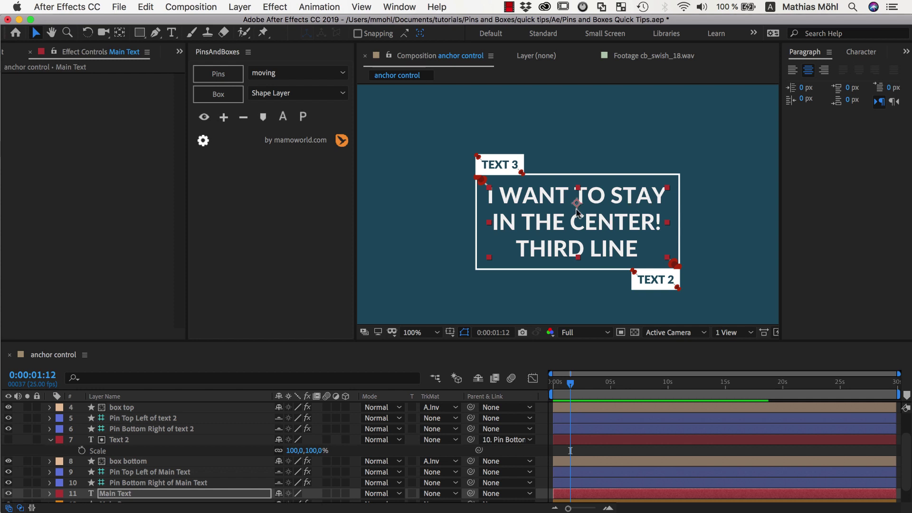
Add anchor point controls to the Main Text layer and set Location X and Location Y to 50%
{"action": "left_click", "coordinate": [283, 120]}
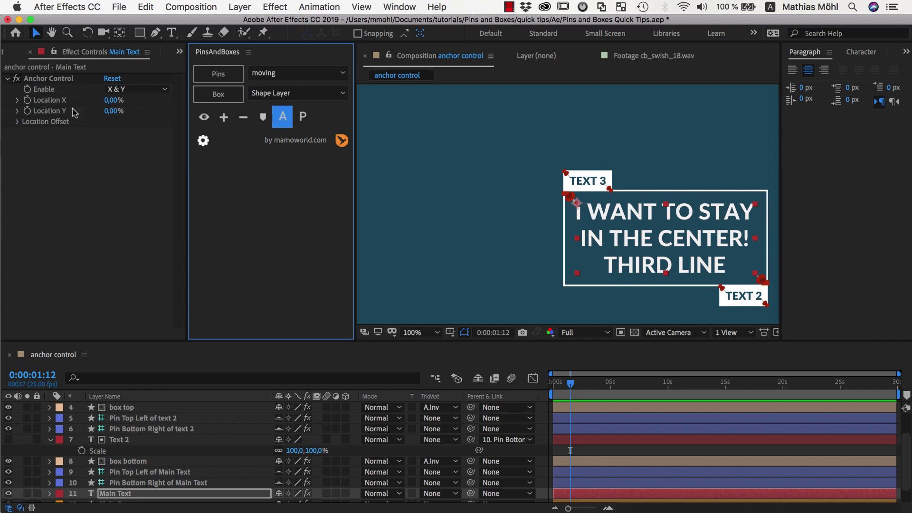
{"action": "left_click", "coordinate": [114, 100]}
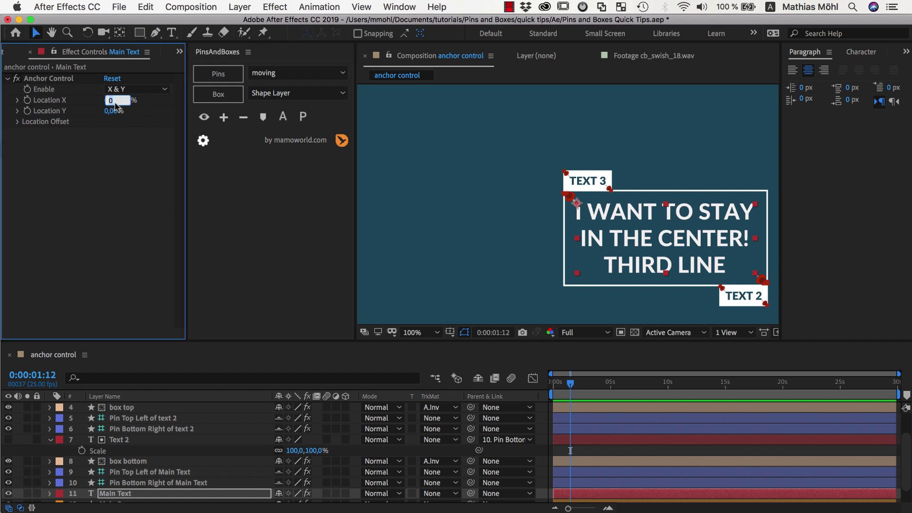
{"action": "type", "text": "50"}
{"action": "key", "text": "Tab"}
{"action": "type", "text": "50"}
{"action": "key", "text": "Return"}
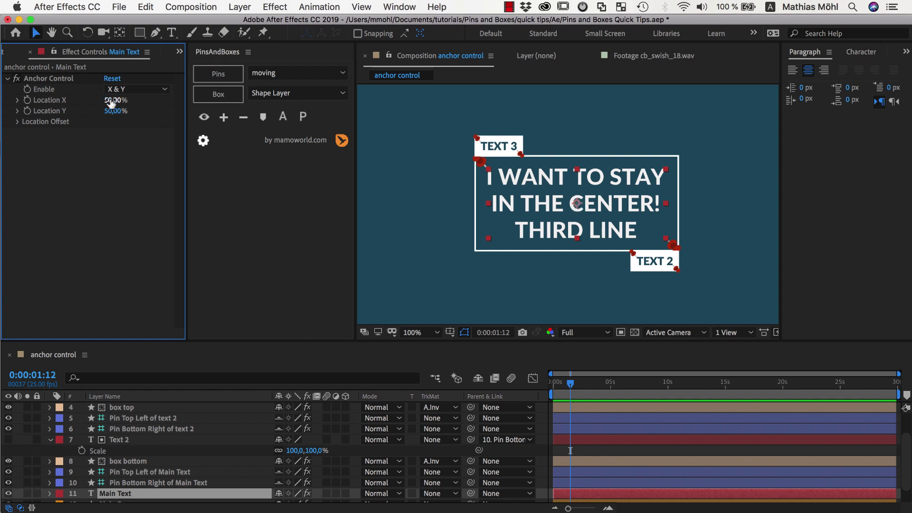
{"action": "left_click_drag", "start_coordinate": [111, 103], "coordinate": [187, 98]}
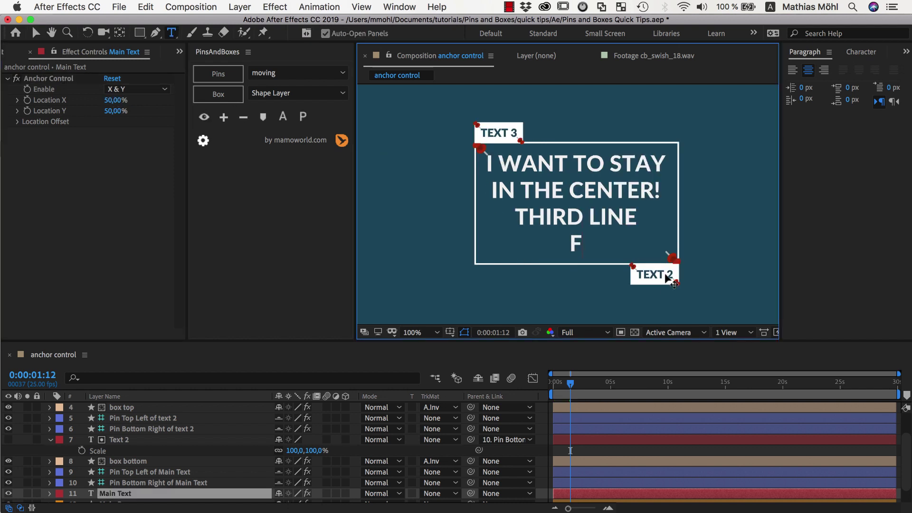
Extend the main text with two more lines reading FOURTH LINE and FIRTH LINE
{"action": "type", "text": "OURTH LINE"}
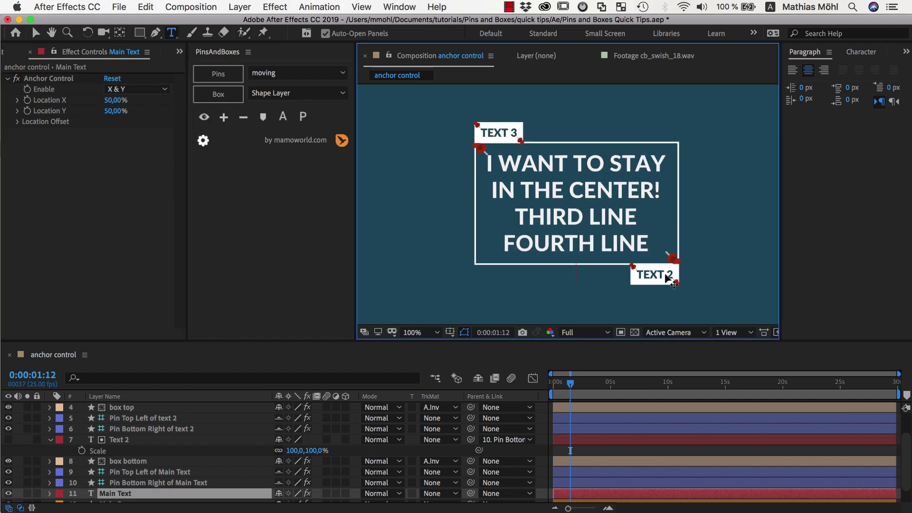
{"action": "key", "text": "Return"}
{"action": "type", "text": "FIRTH LINE"}
{"action": "key", "text": "Escape"}
{"action": "key", "text": "v"}
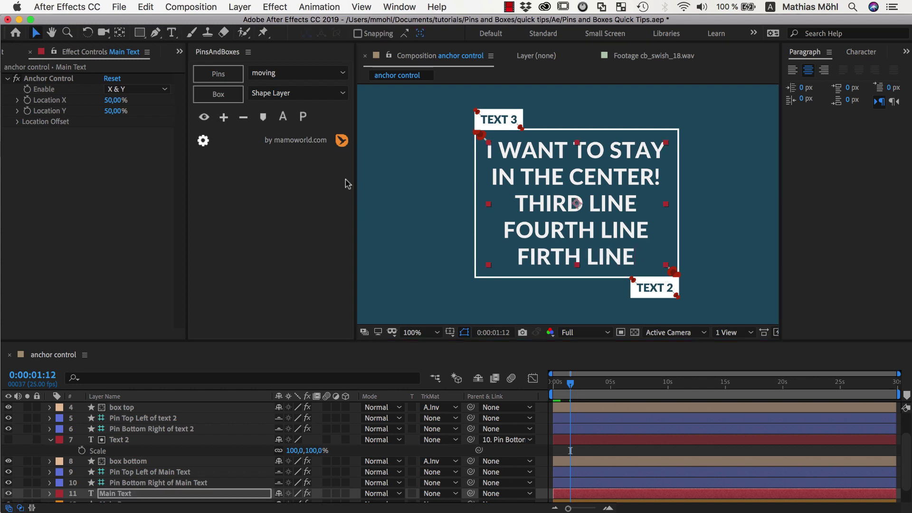
{"action": "scroll", "coordinate": [386, 213], "scroll_direction": "down", "scroll_amount": 2}
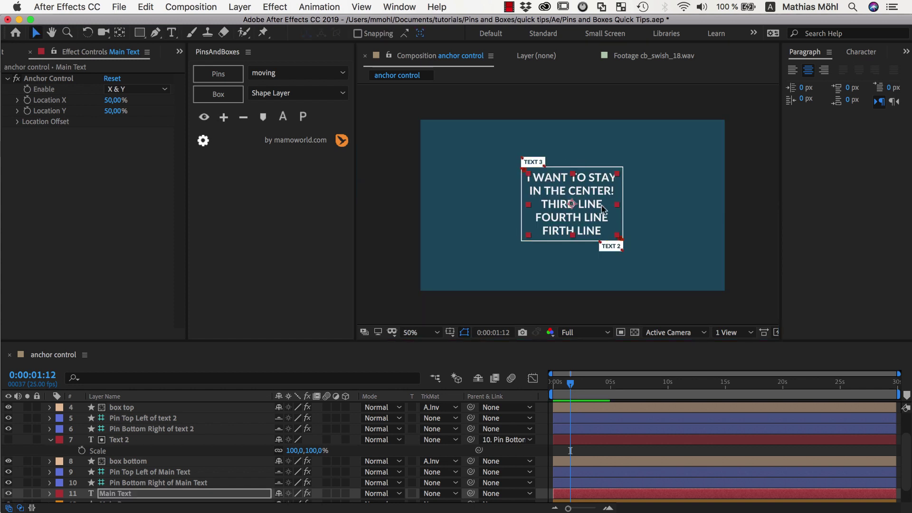
{"action": "scroll", "coordinate": [612, 206], "scroll_direction": "up", "scroll_amount": 2}
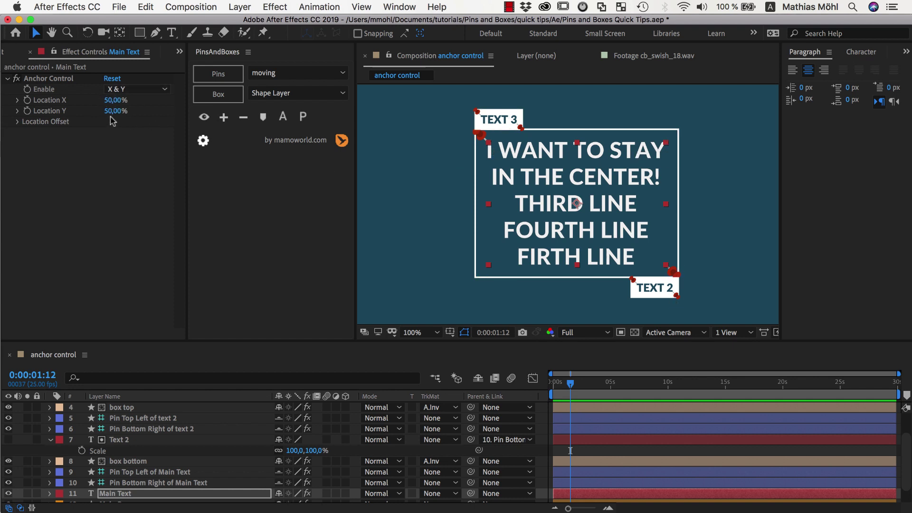
Try an Anchor Control Offset X of 20 on the Main Text layer, and set it back to 0
{"action": "left_click", "coordinate": [161, 89]}
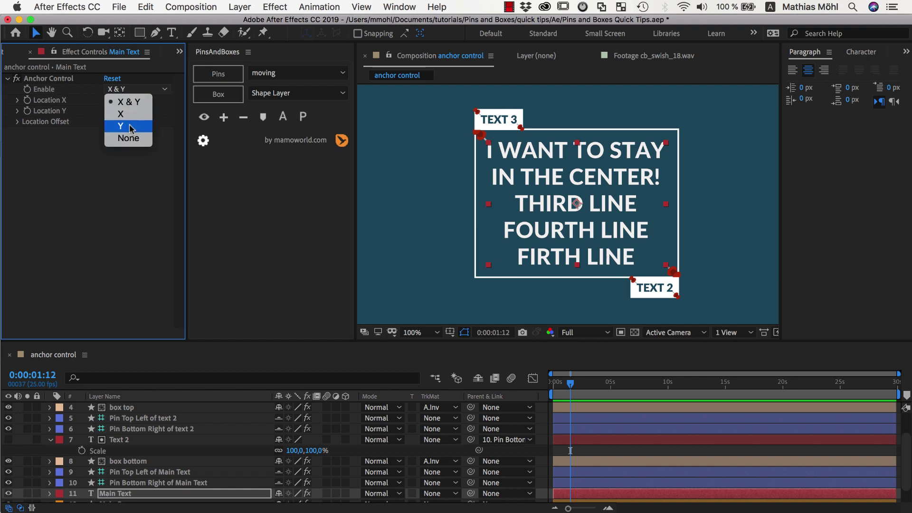
{"action": "left_click", "coordinate": [45, 159]}
{"action": "left_click", "coordinate": [18, 122]}
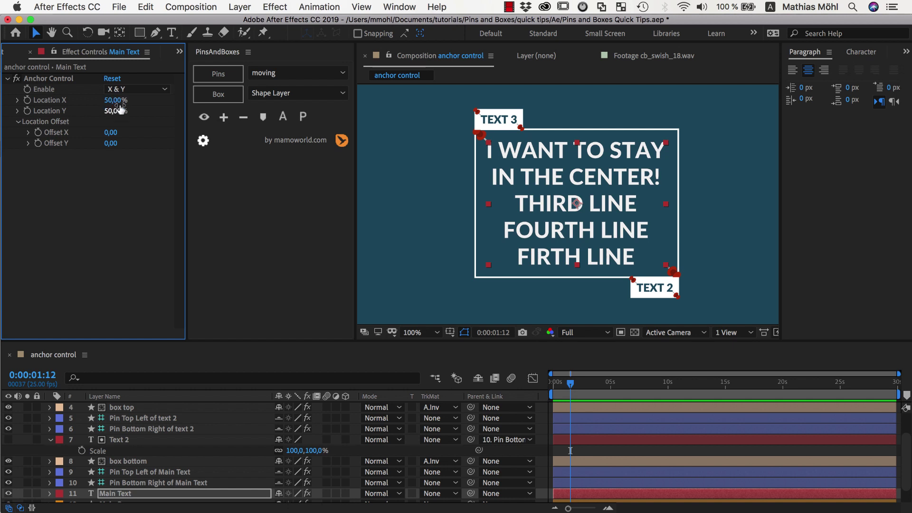
{"action": "left_click", "coordinate": [111, 133]}
{"action": "type", "text": "20"}
{"action": "key", "text": "Return"}
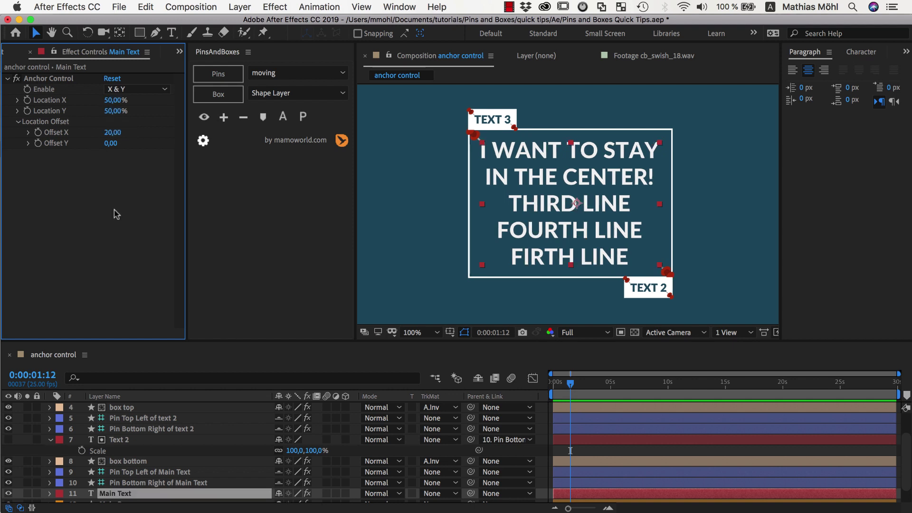
{"action": "left_click", "coordinate": [114, 134]}
{"action": "type", "text": "0"}
{"action": "key", "text": "Return"}
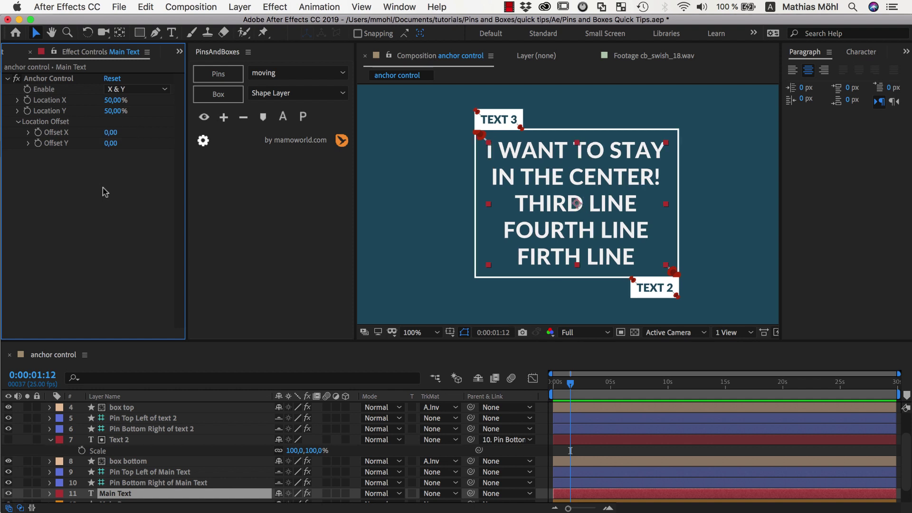
Add a second line reading MORE LINES to the TEXT 3 label above the main box
{"action": "left_click", "coordinate": [497, 121]}
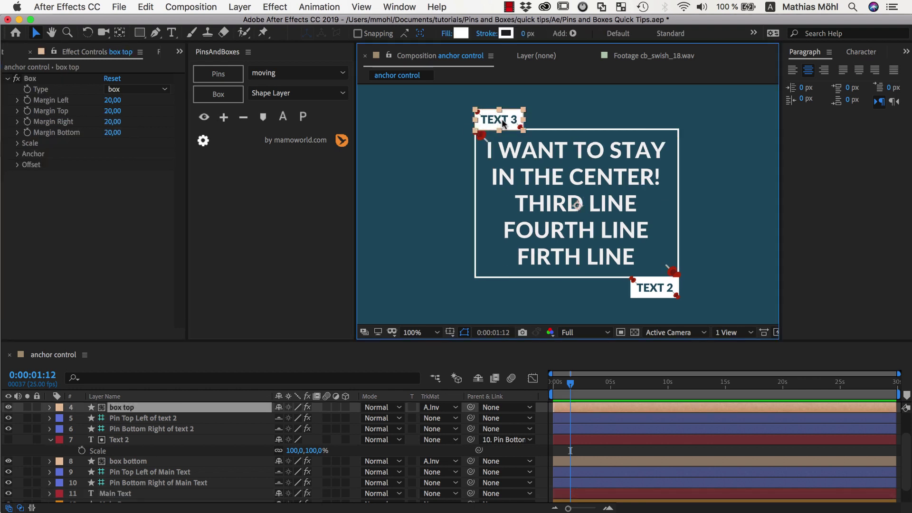
{"action": "key", "text": "period"}
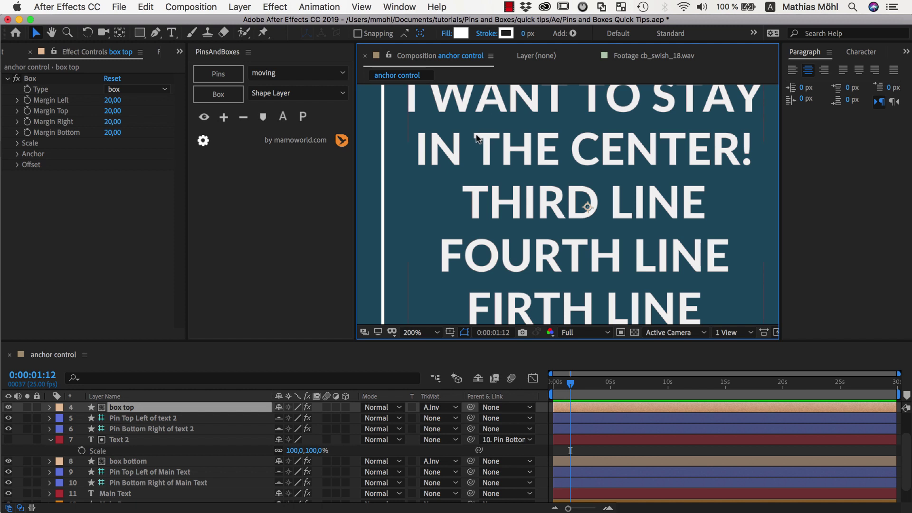
{"action": "left_click_drag", "start_coordinate": [472, 133], "coordinate": [582, 315]}
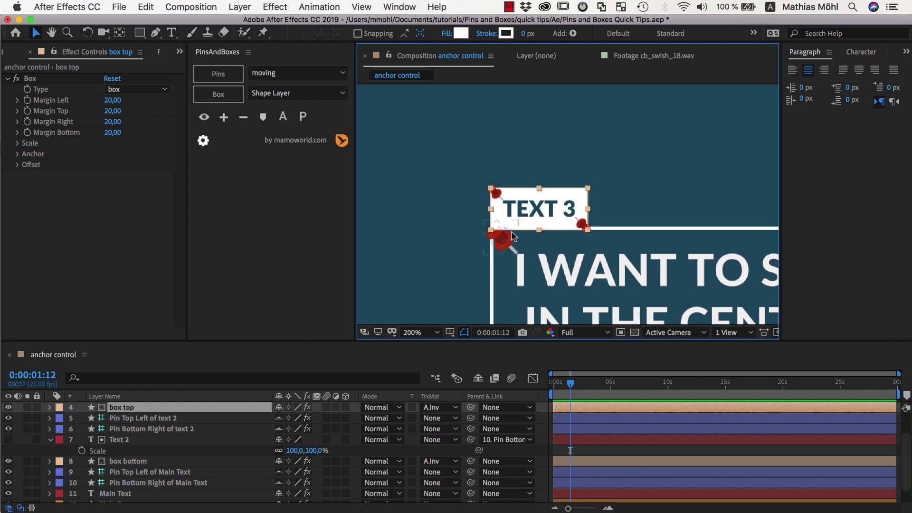
{"action": "key", "text": "Return"}
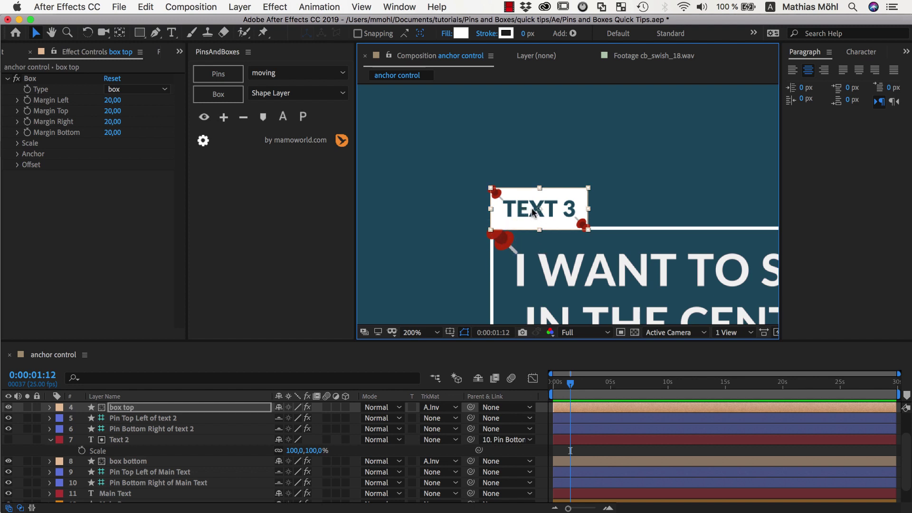
{"action": "left_click", "coordinate": [171, 32]}
{"action": "left_click", "coordinate": [522, 208]}
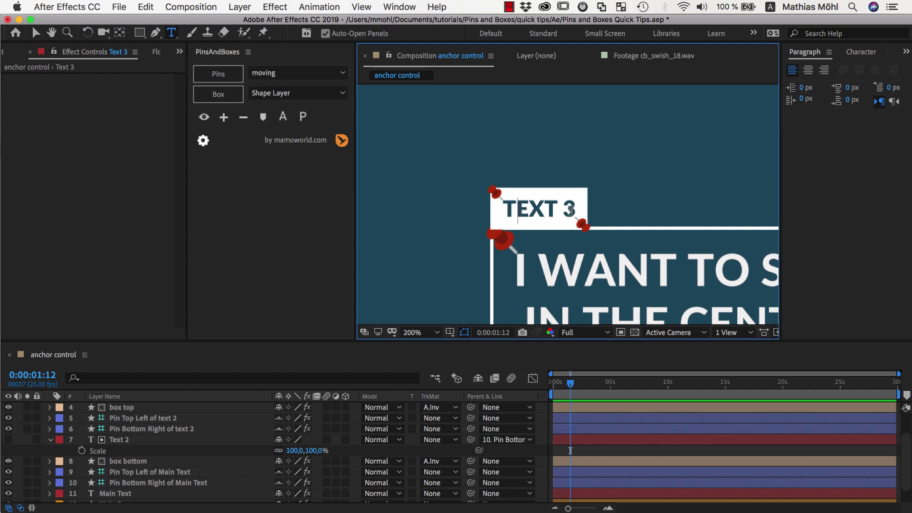
{"action": "left_click", "coordinate": [571, 210]}
{"action": "key", "text": "Return"}
{"action": "type", "text": "MORE LINE"}
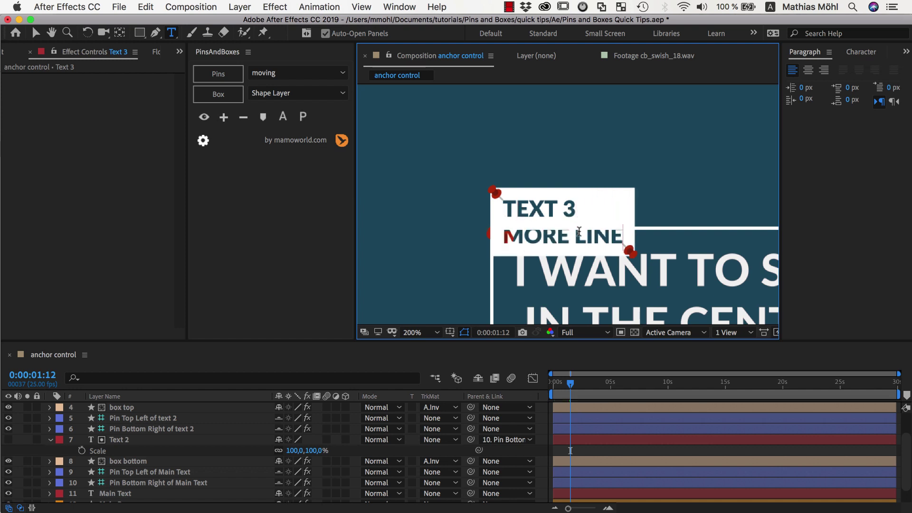
{"action": "type", "text": "S"}
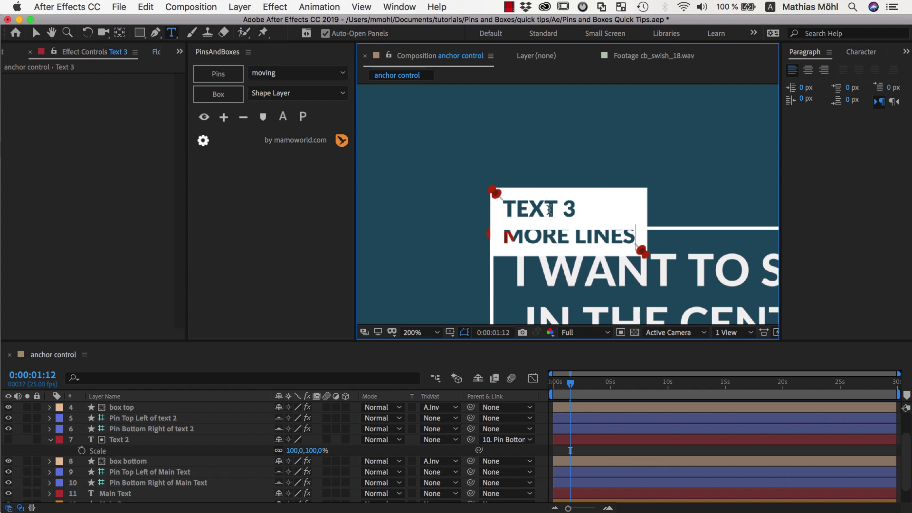
{"action": "left_click", "coordinate": [36, 32]}
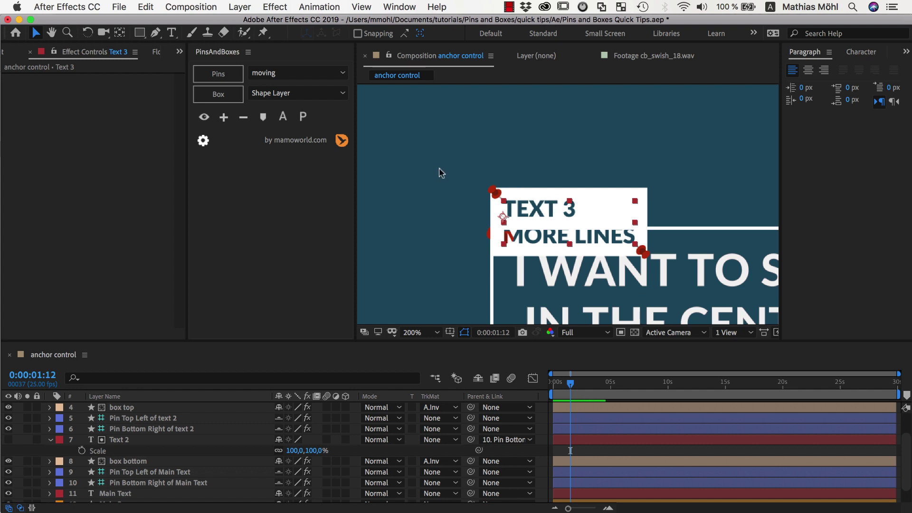
Add anchor point controls to the Text 3 layer and set Location Y to 100%
{"action": "left_click", "coordinate": [283, 121]}
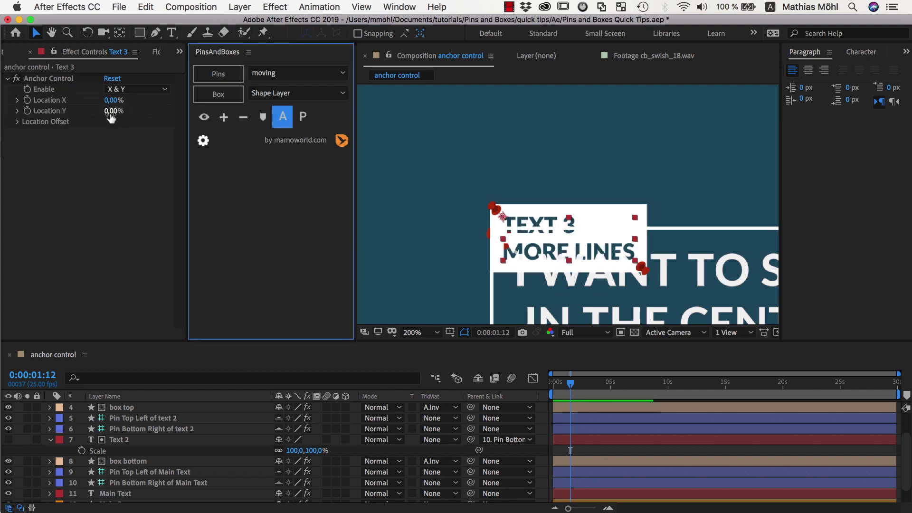
{"action": "left_click_drag", "start_coordinate": [110, 118], "coordinate": [152, 118]}
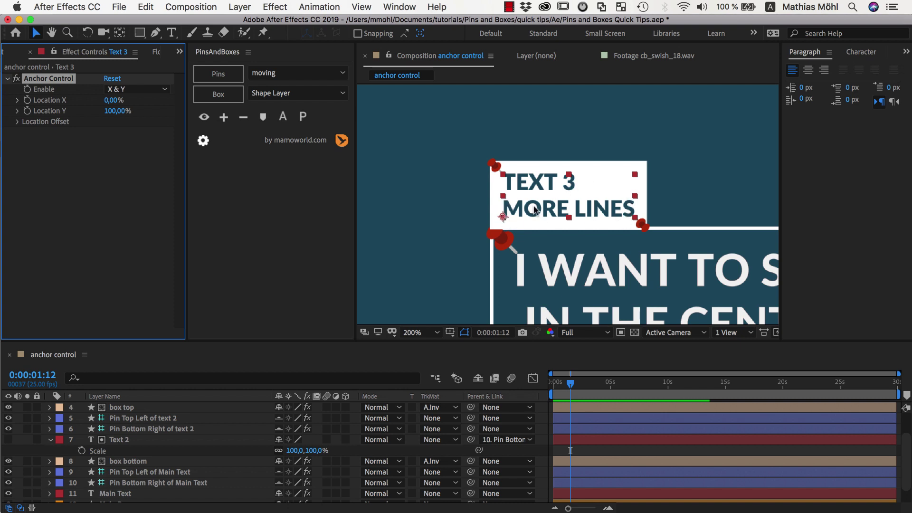
Add a third line reading THIRD LINES to the TEXT 3 label above the main box
{"action": "left_click", "coordinate": [172, 32]}
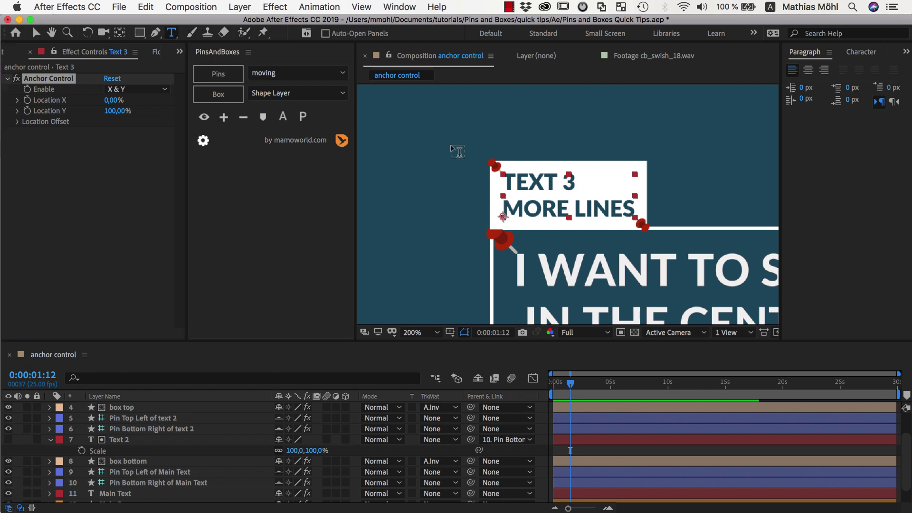
{"action": "left_click_drag", "start_coordinate": [574, 207], "coordinate": [634, 245]}
{"action": "key", "text": "Right"}
{"action": "key", "text": "Return"}
{"action": "type", "text": "THIRD LINES"}
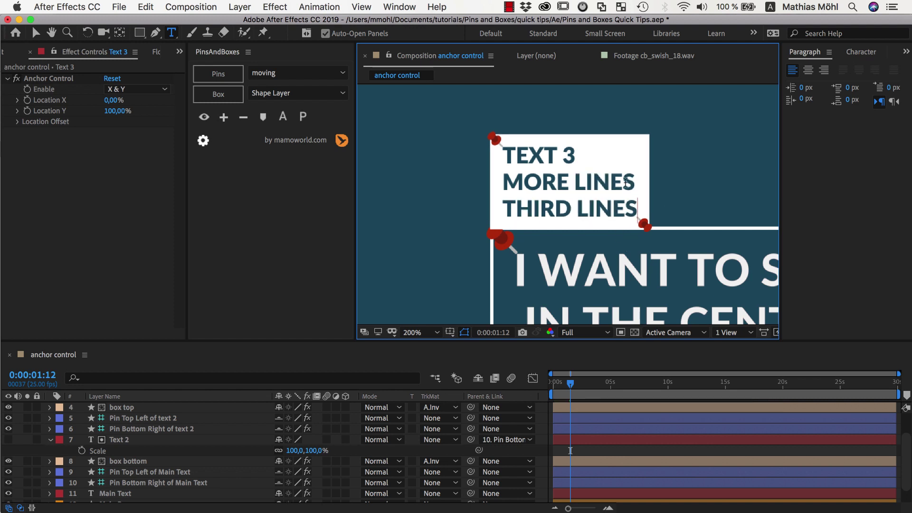
{"action": "left_click", "coordinate": [36, 32]}
Add a second line reading LINE TWO to the TEXT 2 label below the main box
{"action": "key", "text": "comma"}
{"action": "key", "text": "comma"}
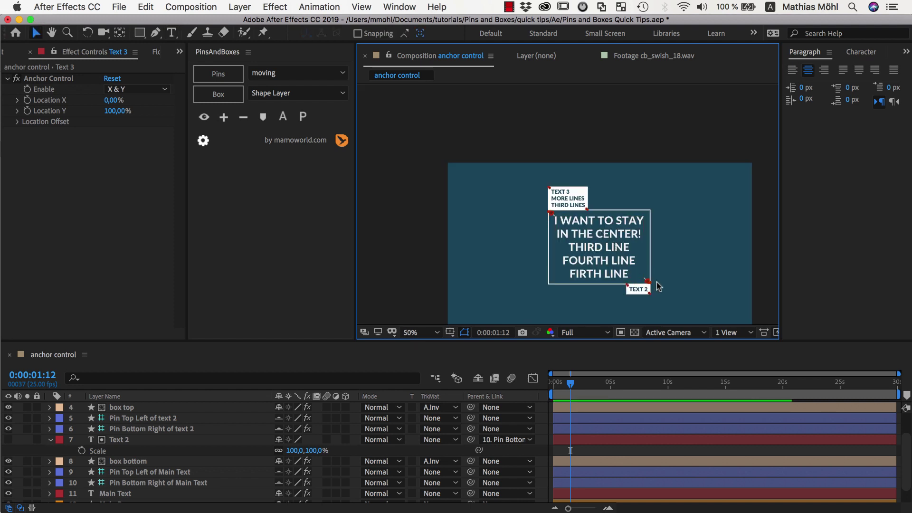
{"action": "left_click", "coordinate": [649, 281]}
{"action": "key", "text": "period"}
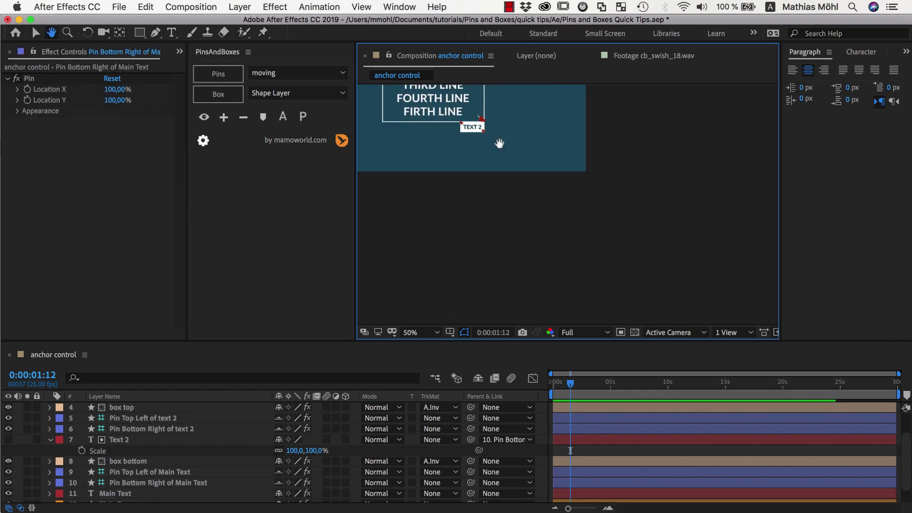
{"action": "key", "text": "period"}
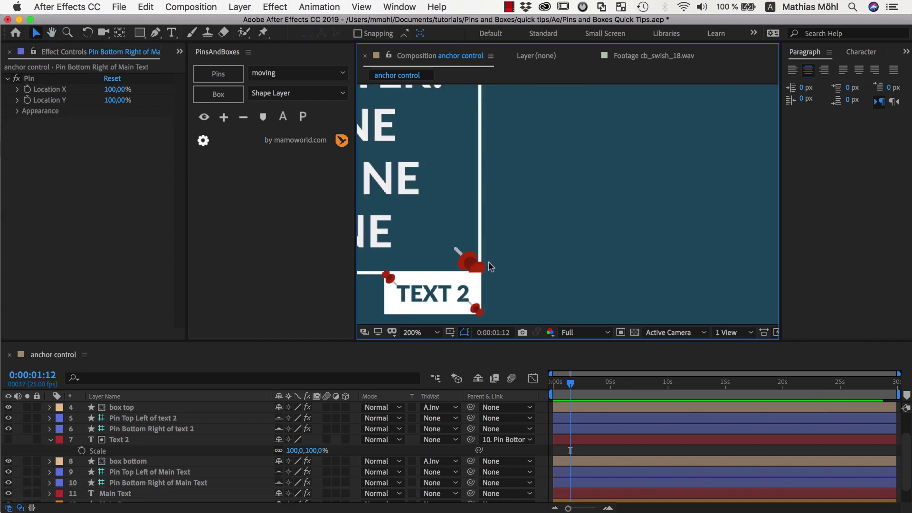
{"action": "left_click_drag", "start_coordinate": [488, 261], "coordinate": [639, 163]}
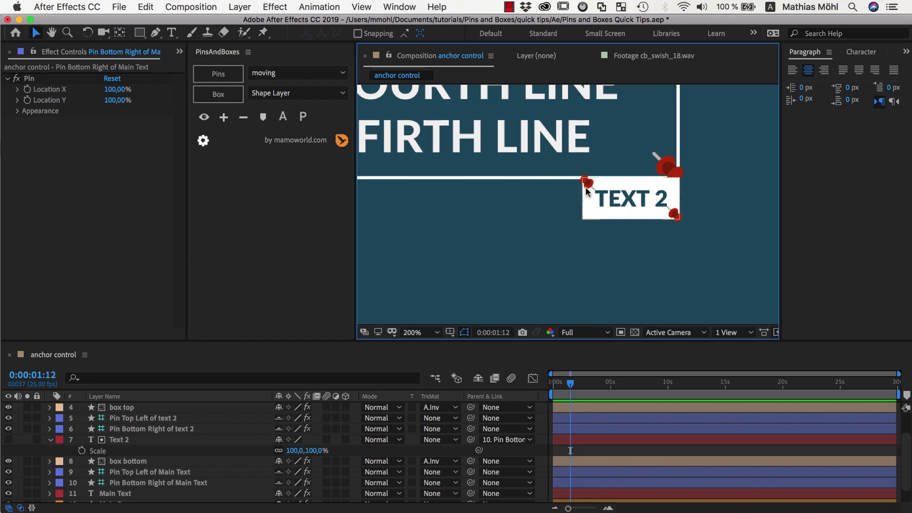
{"action": "left_click", "coordinate": [619, 208]}
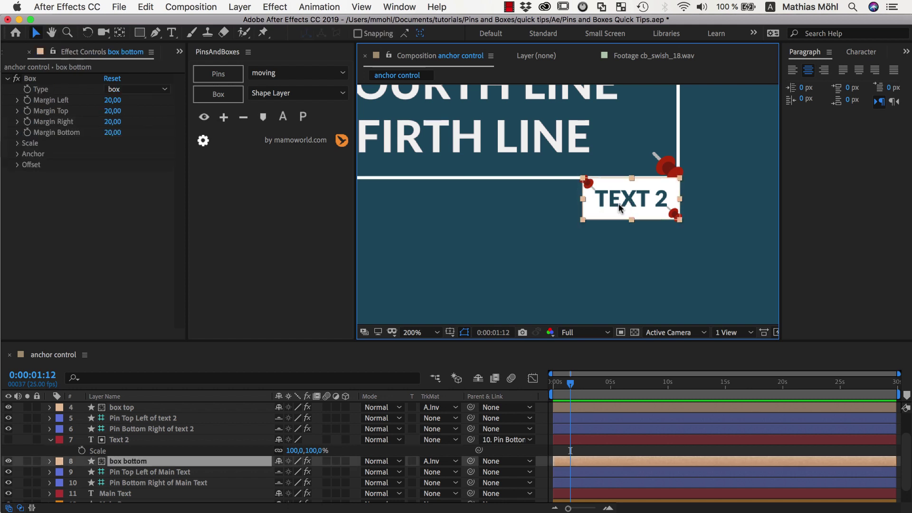
{"action": "double_click", "coordinate": [662, 199]}
{"action": "key", "text": "Return"}
{"action": "type", "text": "LINE TWO"}
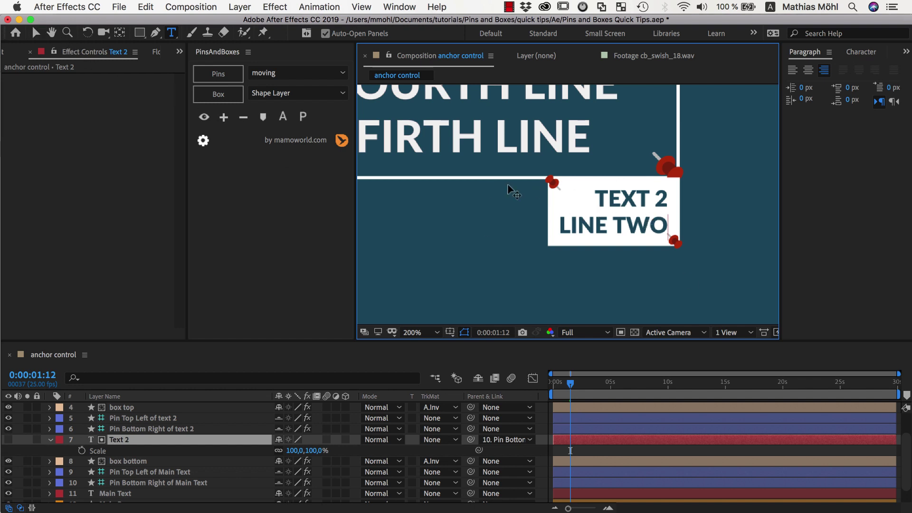
{"action": "left_click", "coordinate": [36, 32]}
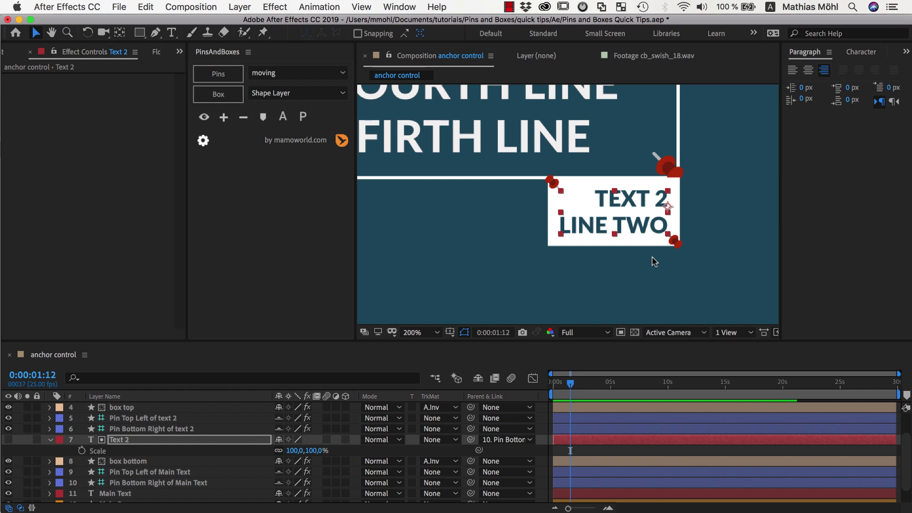
Try a font size of 95 px on the Text 2 layer and undo the change
{"action": "left_click", "coordinate": [871, 53]}
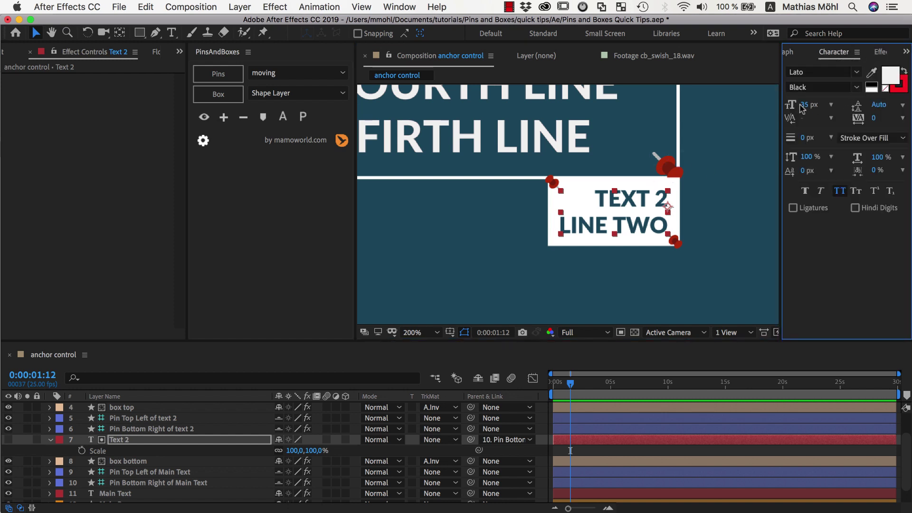
{"action": "left_click_drag", "start_coordinate": [806, 105], "coordinate": [835, 105]}
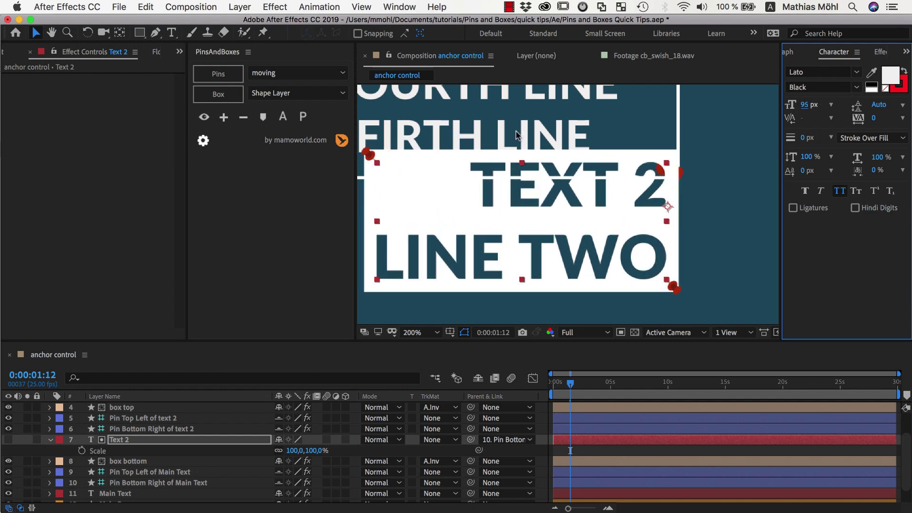
{"action": "left_click", "coordinate": [611, 200]}
{"action": "key", "text": "super+z"}
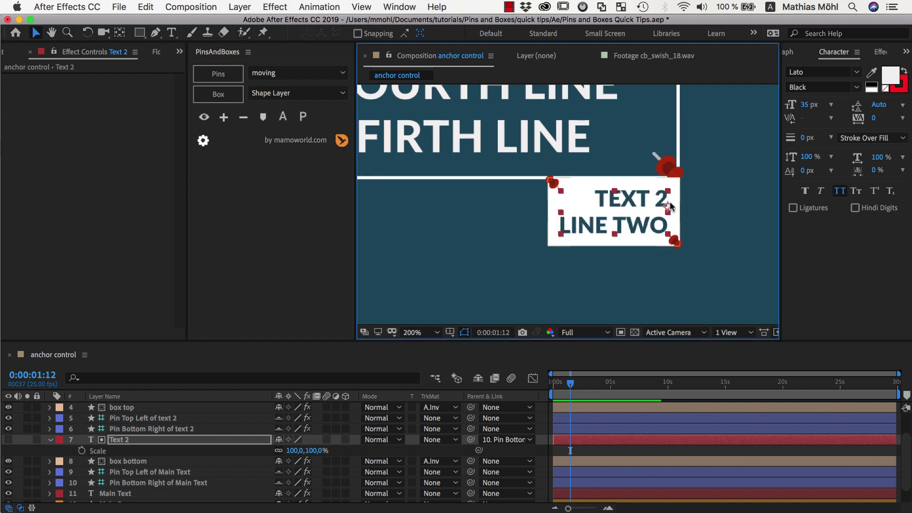
Add anchor point controls to the Text 2 layer and set Location X to 100%
{"action": "key", "text": "period"}
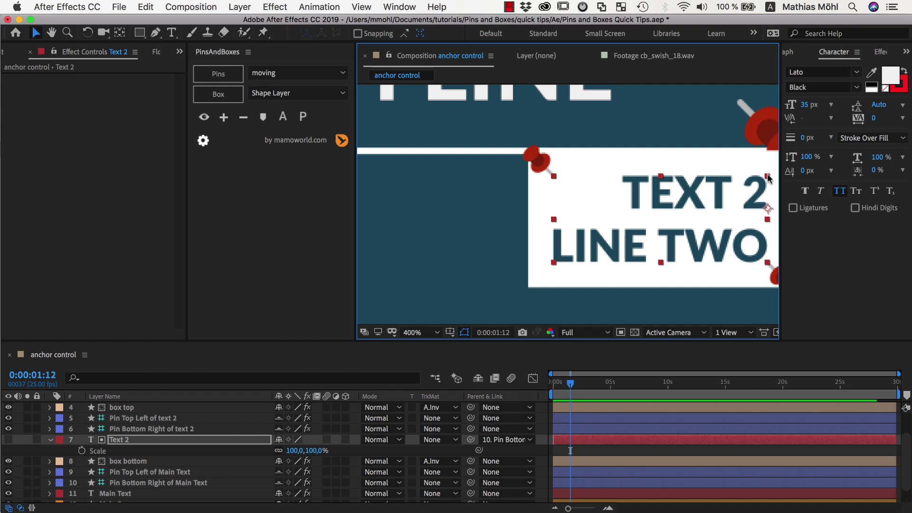
{"action": "left_click", "coordinate": [283, 117]}
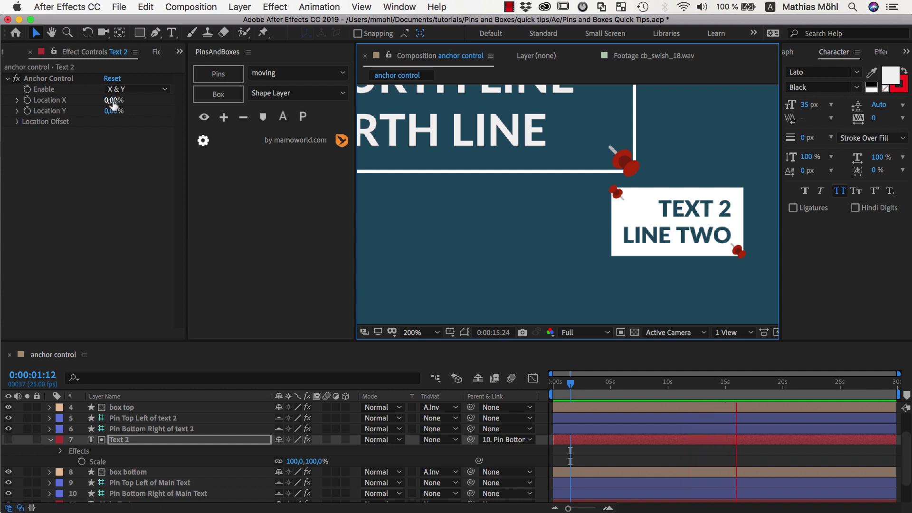
{"action": "left_click_drag", "start_coordinate": [113, 102], "coordinate": [207, 111]}
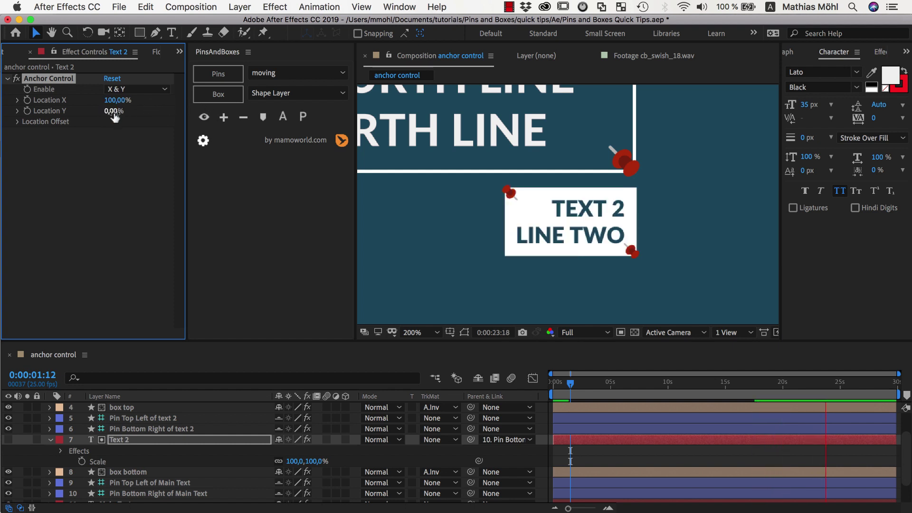
Move the Text 2 layer straight up until its white box meets the lower edge of the main box
{"action": "left_click", "coordinate": [569, 219]}
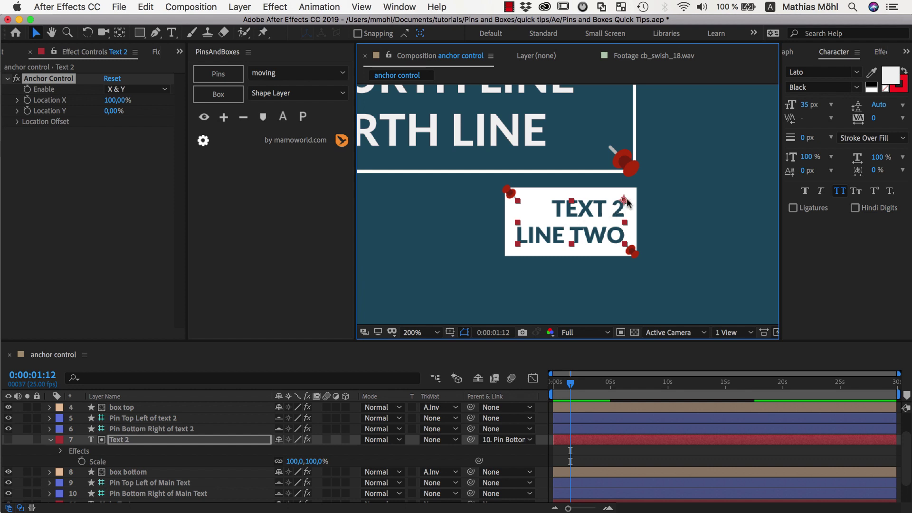
{"action": "key", "text": "period"}
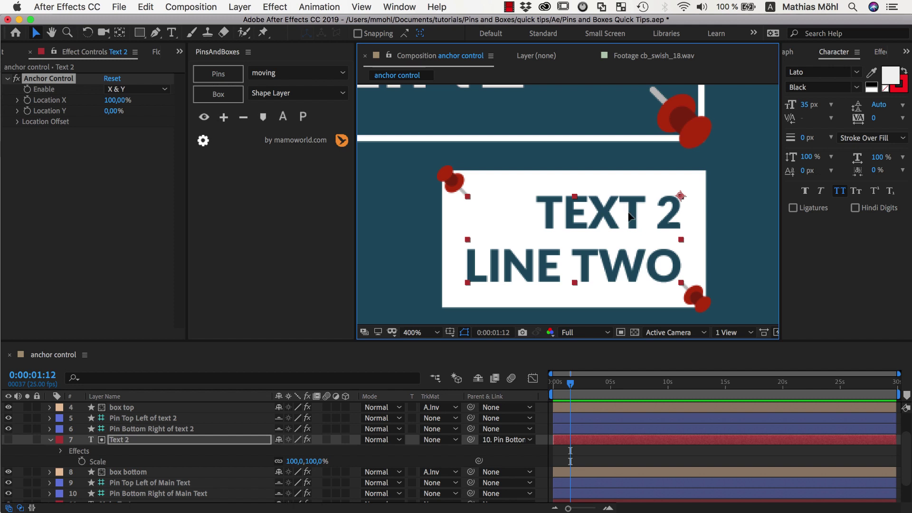
{"action": "left_click_drag", "start_coordinate": [629, 216], "coordinate": [632, 175]}
Add a third line reading THREE to the TEXT 2 label and set its font size to 38 px
{"action": "double_click", "coordinate": [632, 175]}
{"action": "key", "text": "End"}
{"action": "key", "text": "Return"}
{"action": "type", "text": "THREE"}
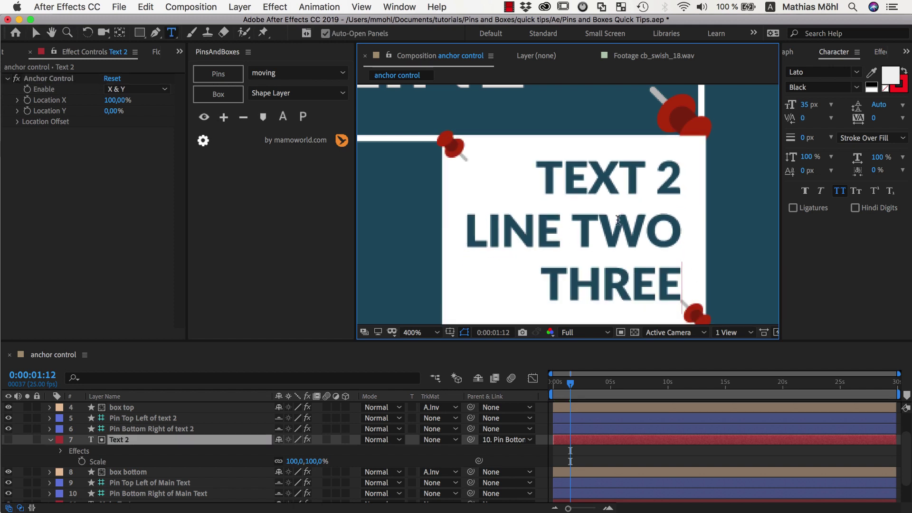
{"action": "key", "text": "Escape"}
{"action": "key", "text": "comma"}
{"action": "key", "text": "v"}
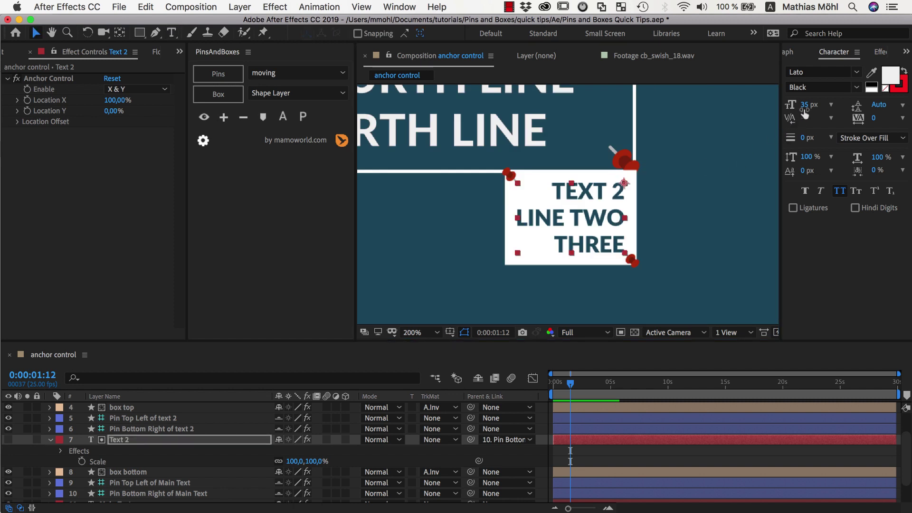
{"action": "mouse_move", "coordinate": [804, 105]}
{"action": "left_mouse_down"}
{"action": "mouse_move", "coordinate": [837, 104]}
{"action": "mouse_move", "coordinate": [813, 113]}
{"action": "left_mouse_up"}
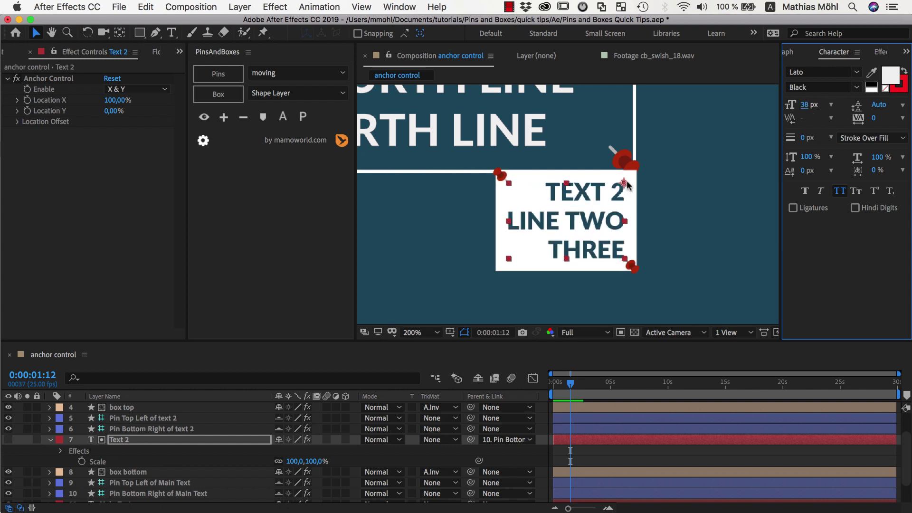
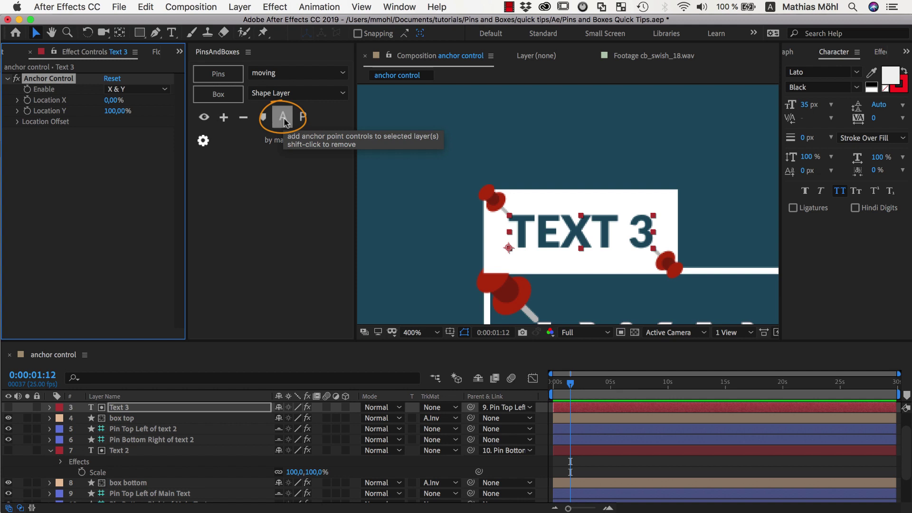
Remove the anchor point controls from the Text 3 layer and hide the pins in the composition
{"action": "left_click", "coordinate": [284, 123], "text": "shift"}
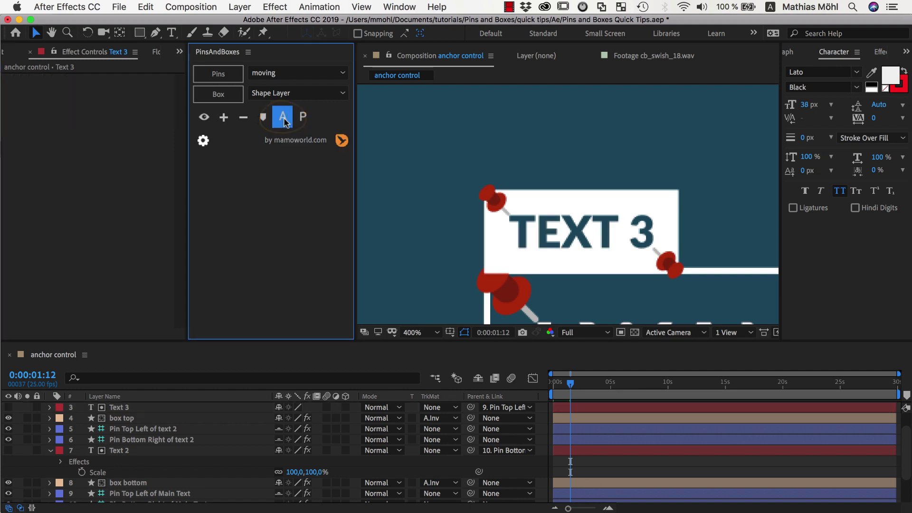
{"action": "left_click", "coordinate": [547, 233]}
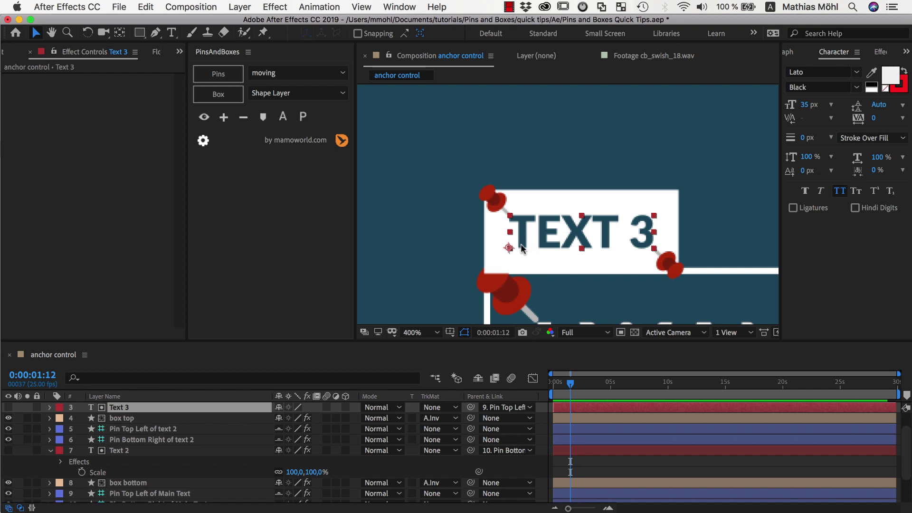
{"action": "left_click", "coordinate": [787, 52]}
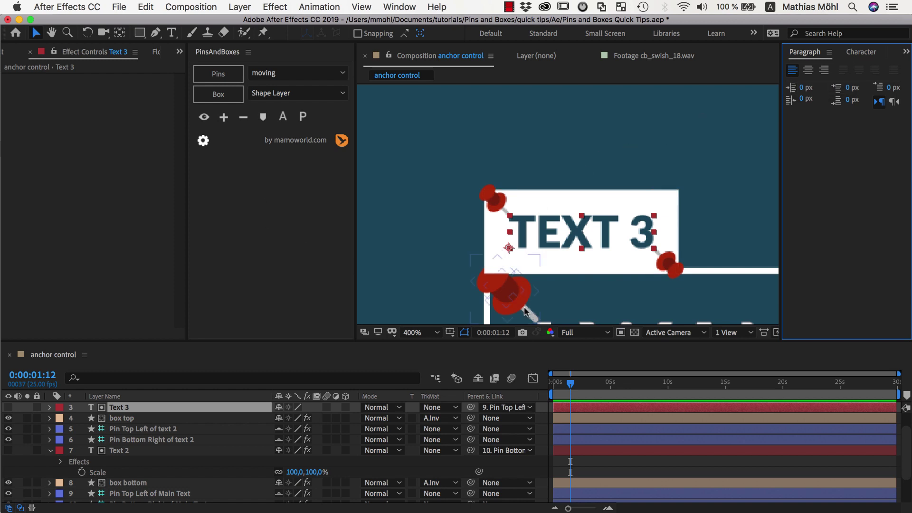
{"action": "left_click", "coordinate": [204, 117]}
{"action": "key", "text": "period"}
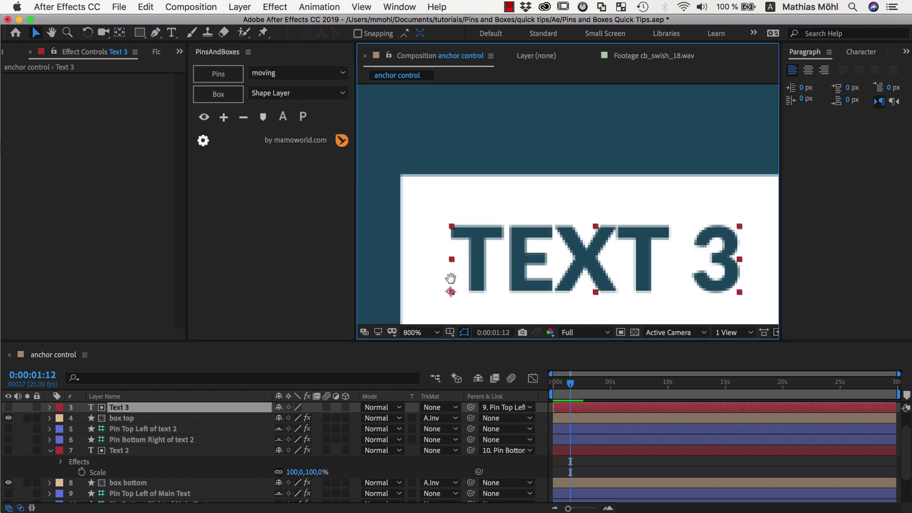
{"action": "left_click_drag", "start_coordinate": [450, 278], "coordinate": [440, 207]}
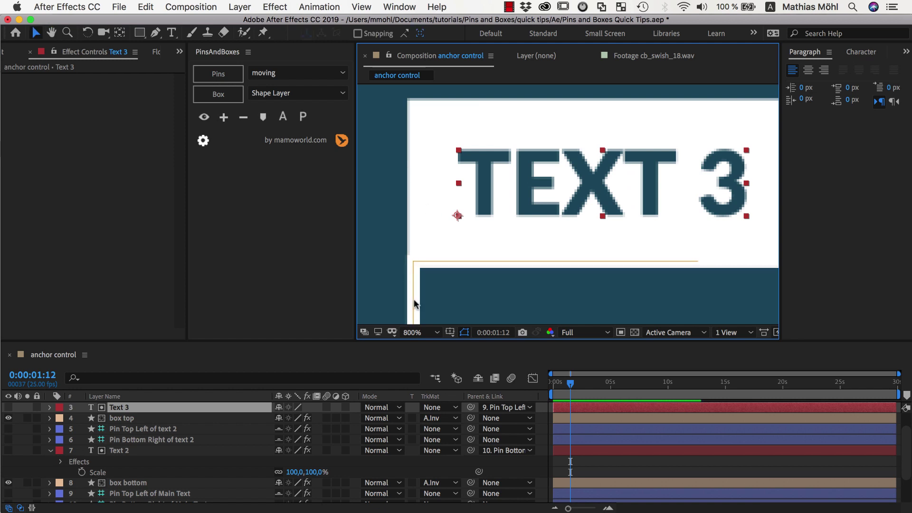
Insert the letter I in front of the text in the TEXT 3 label
{"action": "double_click", "coordinate": [487, 187]}
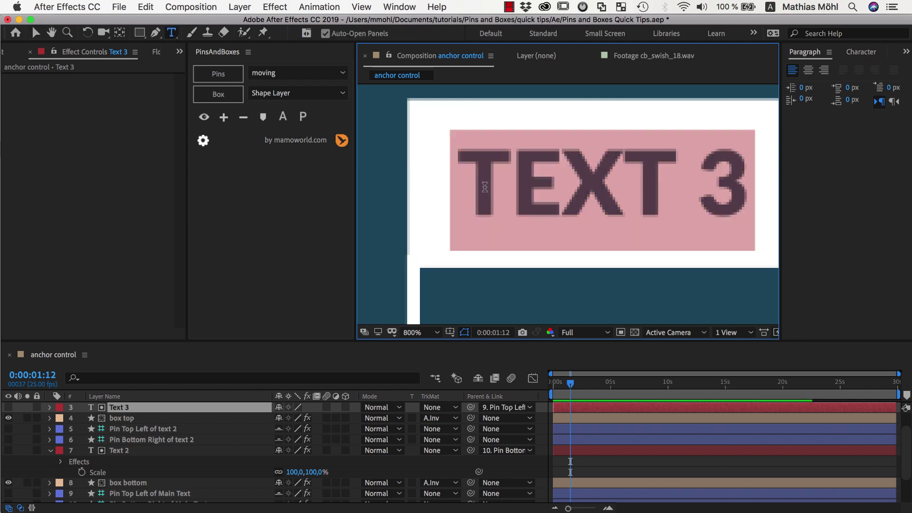
{"action": "left_click", "coordinate": [482, 190]}
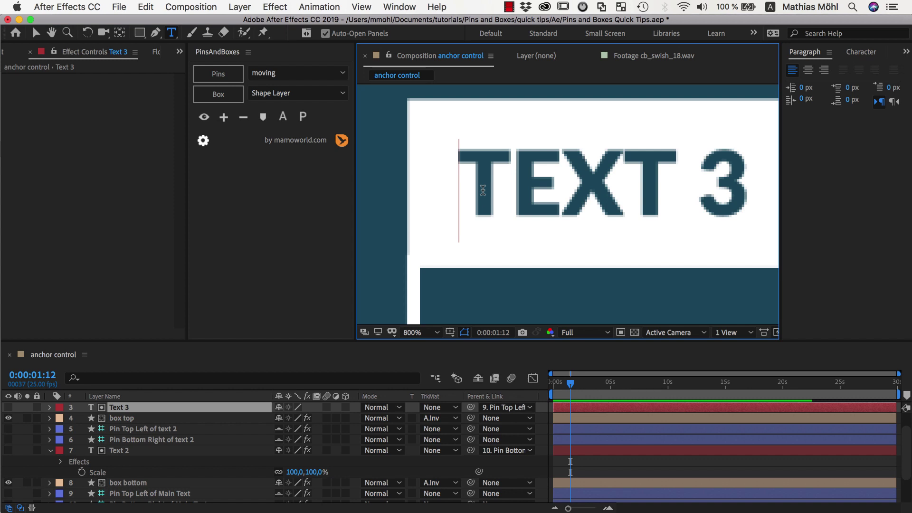
{"action": "type", "text": "I"}
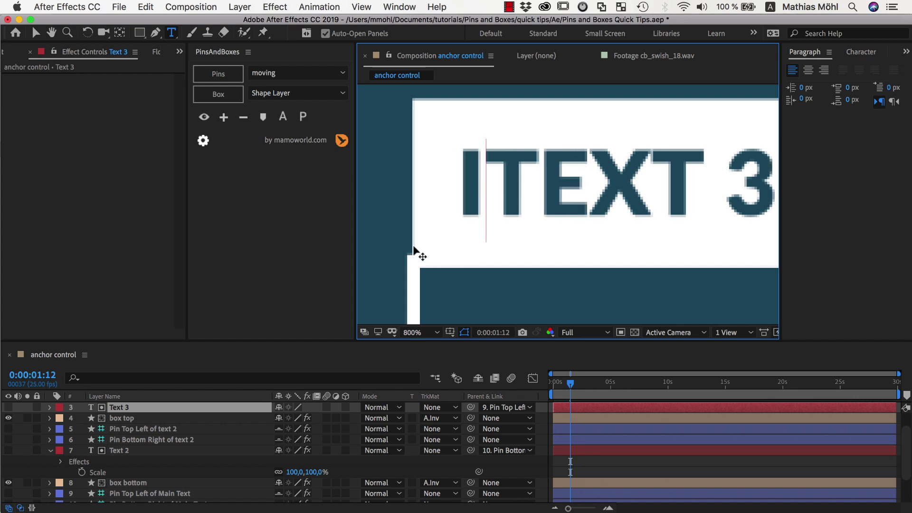
Try a W in front of the I in the top label and delete it again
{"action": "key", "text": "Left"}
{"action": "type", "text": "W"}
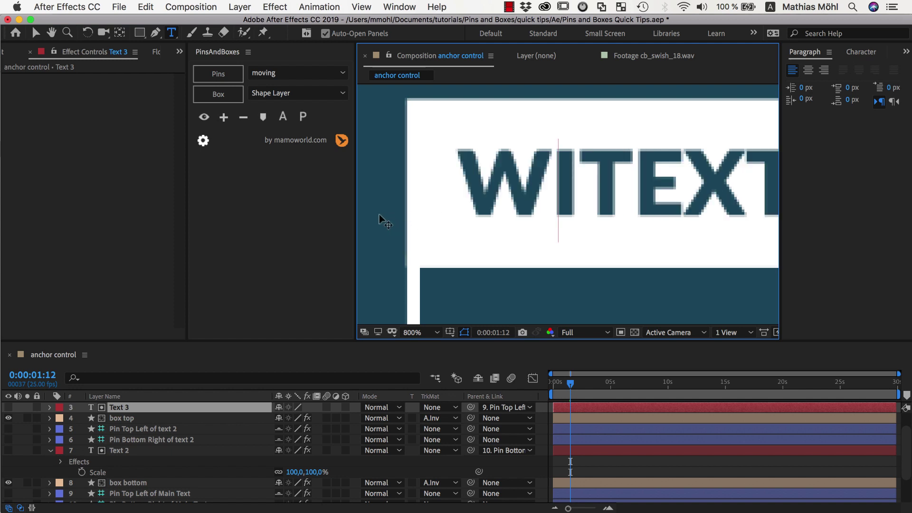
{"action": "key", "text": "BackSpace"}
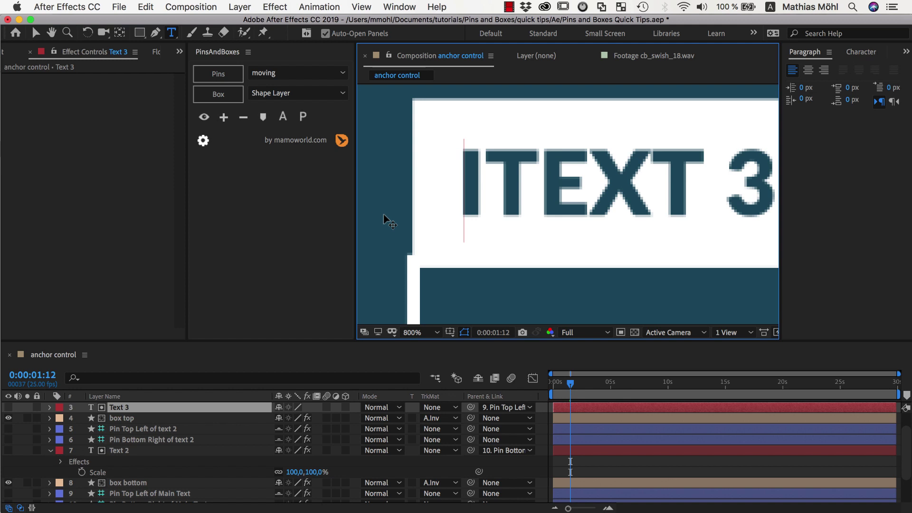
Finish editing the top label and examine its anchor point against the first letter's lower edge
{"action": "key", "text": "Right"}
{"action": "key", "text": "Escape"}
{"action": "key", "text": "v"}
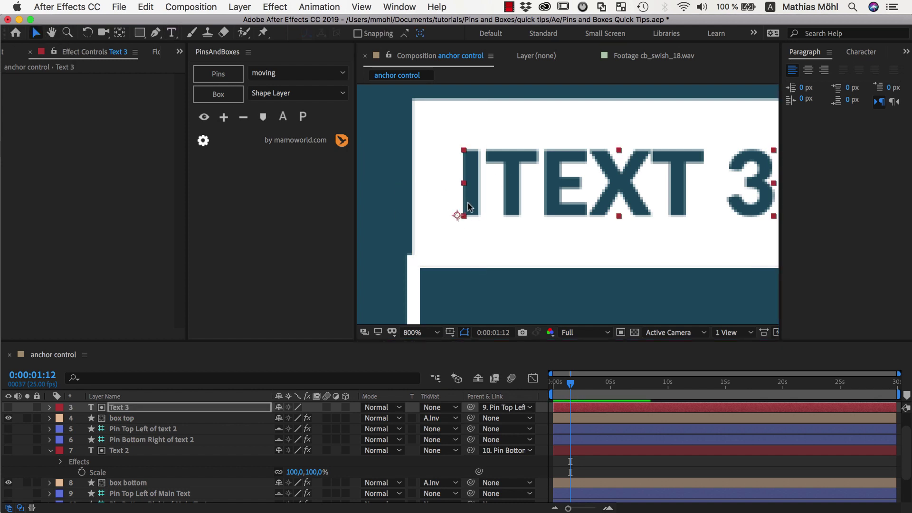
{"action": "scroll", "coordinate": [467, 201], "scroll_direction": "up", "scroll_amount": 2}
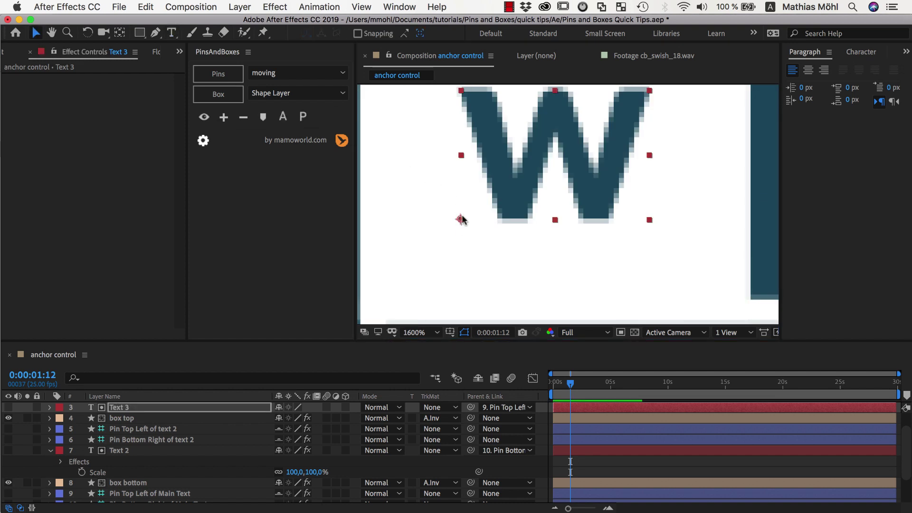
Try the letter I in place of the W in the top label, and undo the text edits back to TEXT 3
{"action": "double_click", "coordinate": [494, 181]}
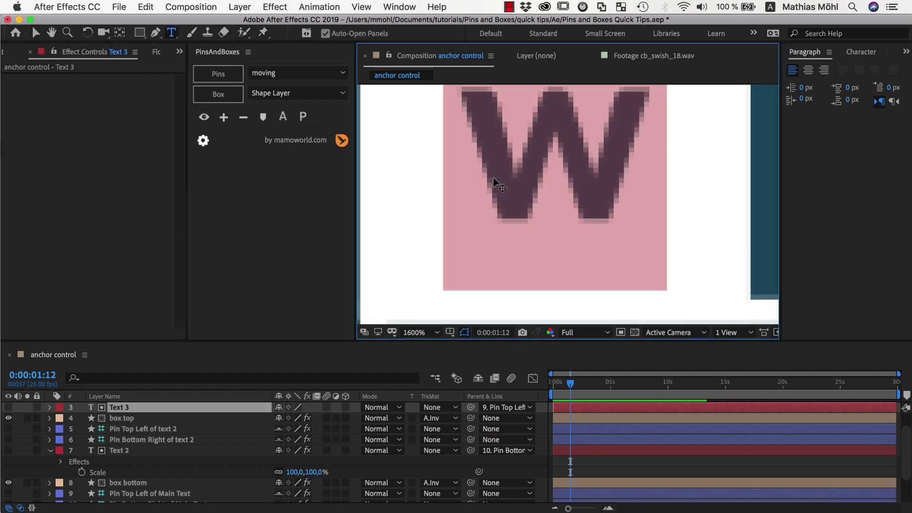
{"action": "type", "text": "I"}
{"action": "key", "text": "Escape"}
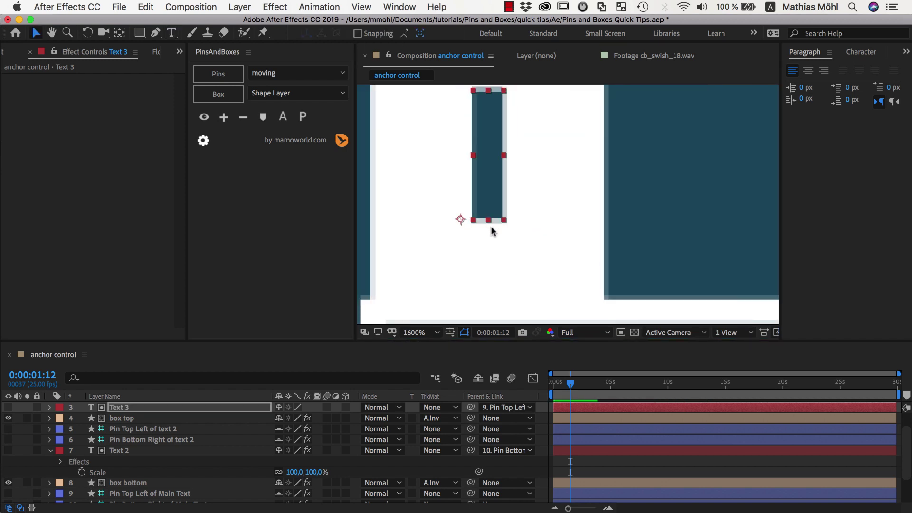
{"action": "key", "text": "comma"}
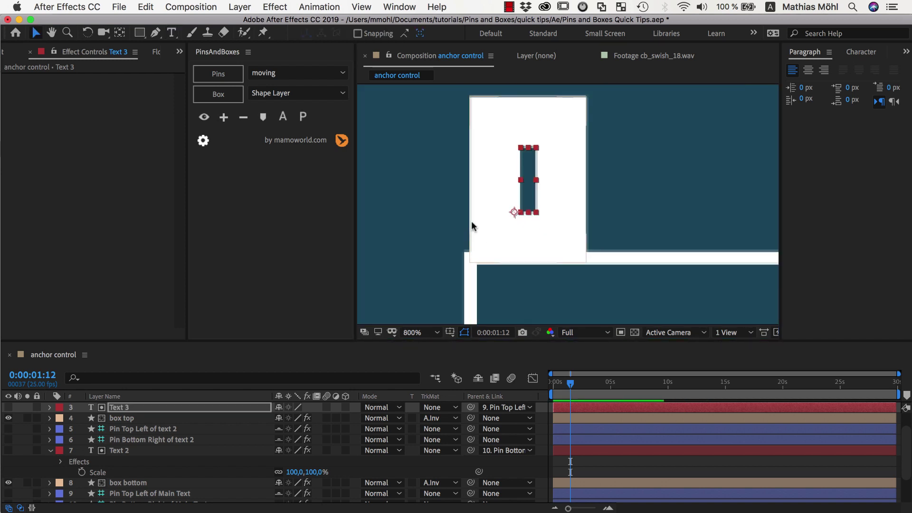
{"action": "key", "text": "super+z"}
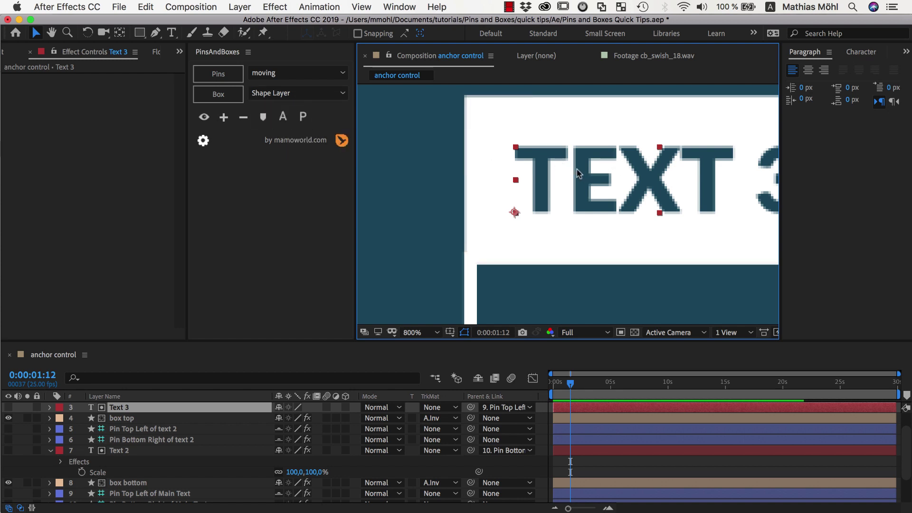
Add an anchor control to the Text 3 layer and set its Location Y to 100%
{"action": "left_click", "coordinate": [284, 120]}
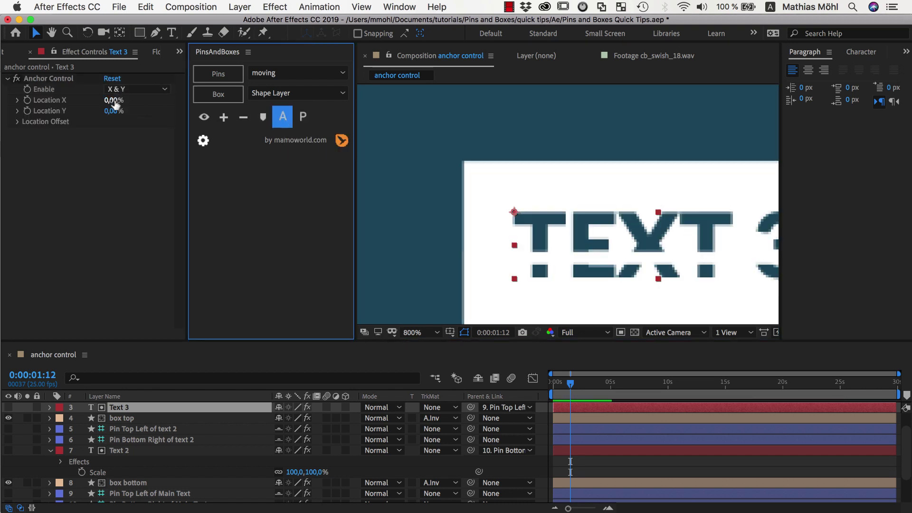
{"action": "left_click_drag", "start_coordinate": [113, 111], "coordinate": [271, 116]}
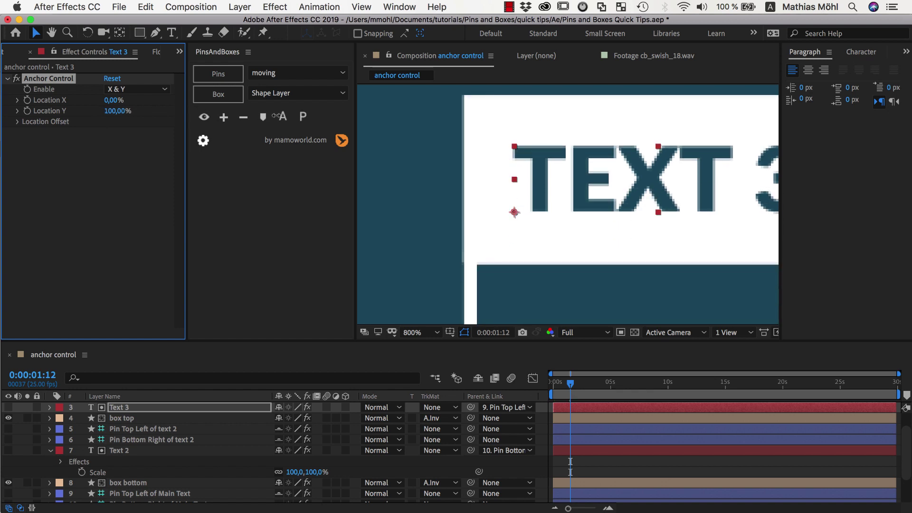
{"action": "left_click", "coordinate": [145, 176]}
Replace the top label's text with the single letters I, W, A and I in turn to test the anchor control
{"action": "key", "text": "super+t"}
{"action": "triple_click", "coordinate": [542, 187]}
{"action": "type", "text": "I"}
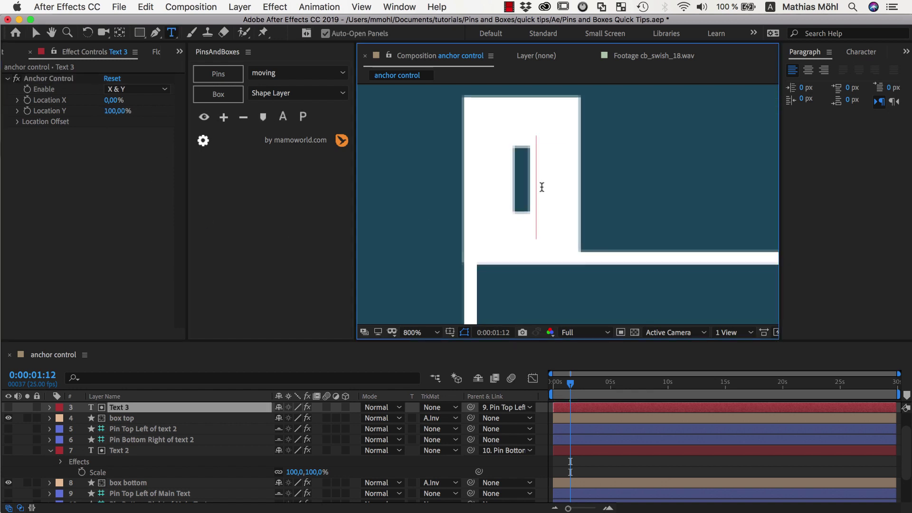
{"action": "key", "text": "shift+Left"}
{"action": "type", "text": "W"}
{"action": "key", "text": "shift+Left"}
{"action": "type", "text": "A"}
{"action": "key", "text": "shift+Left"}
{"action": "type", "text": "Iv/"}
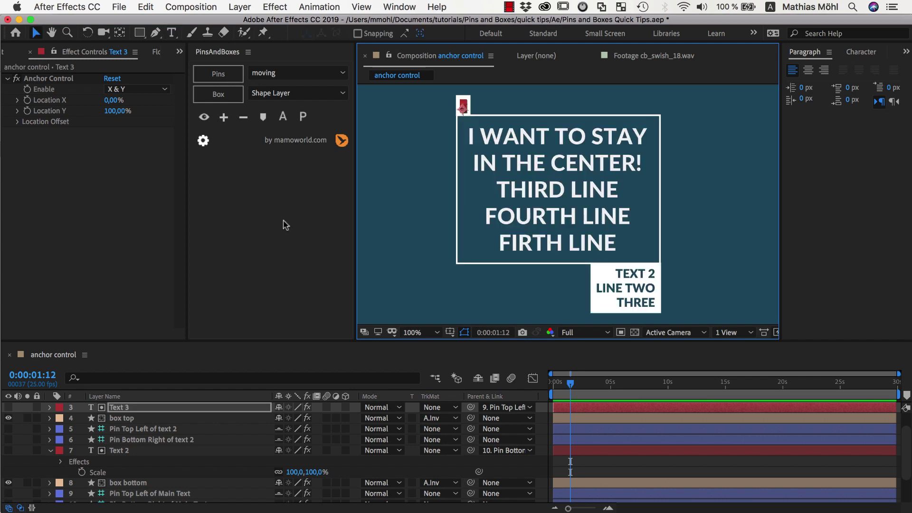